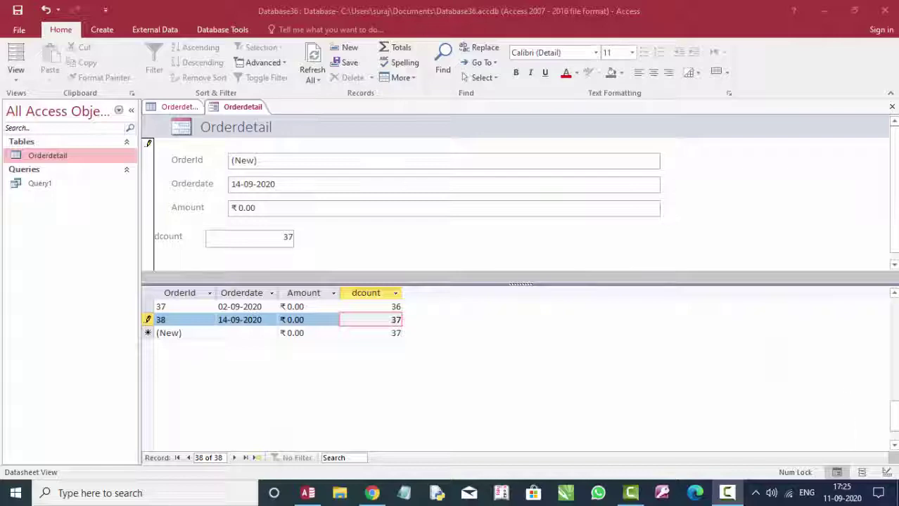
# Scroll the Orderdetail datasheet and check the dcount value of 37 for order 38.
pyautogui.scroll(3, 369, 331)
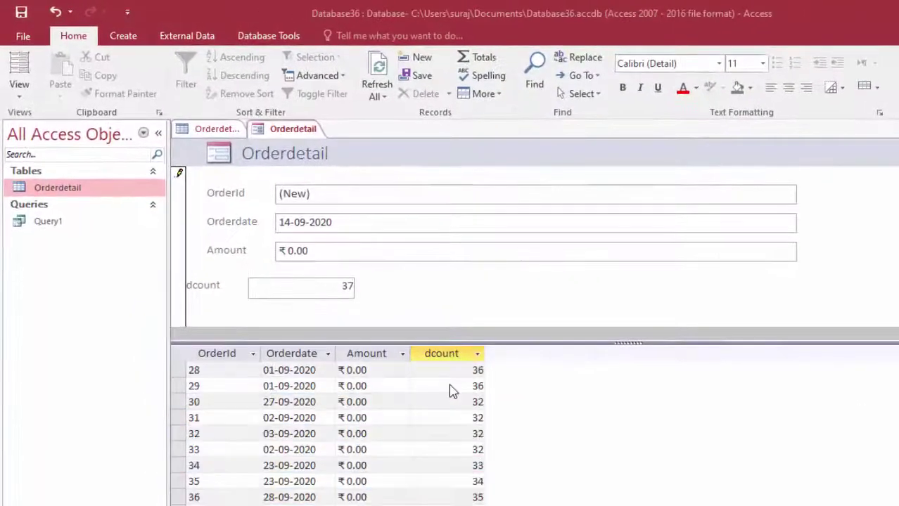
pyautogui.scroll(7, 317, 309)
pyautogui.scroll(1, 336, 358)
pyautogui.scroll(1, 336, 359)
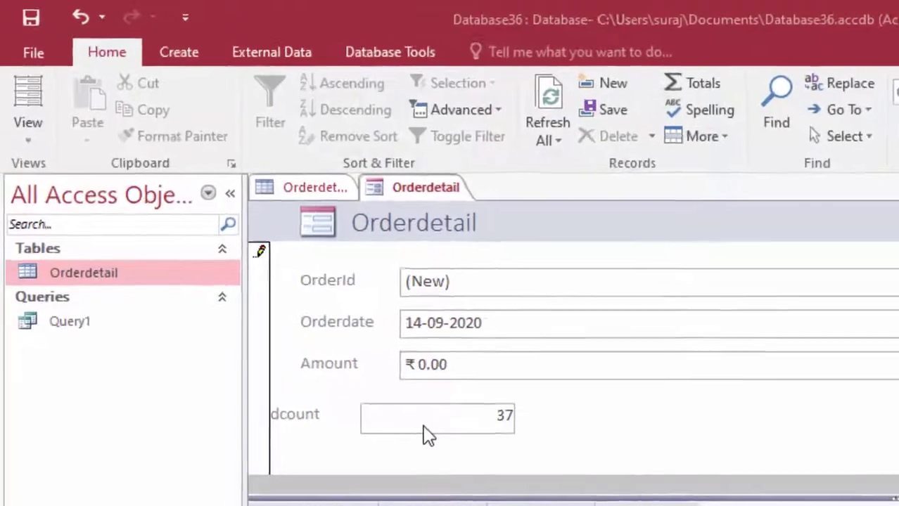
pyautogui.click(388, 348)
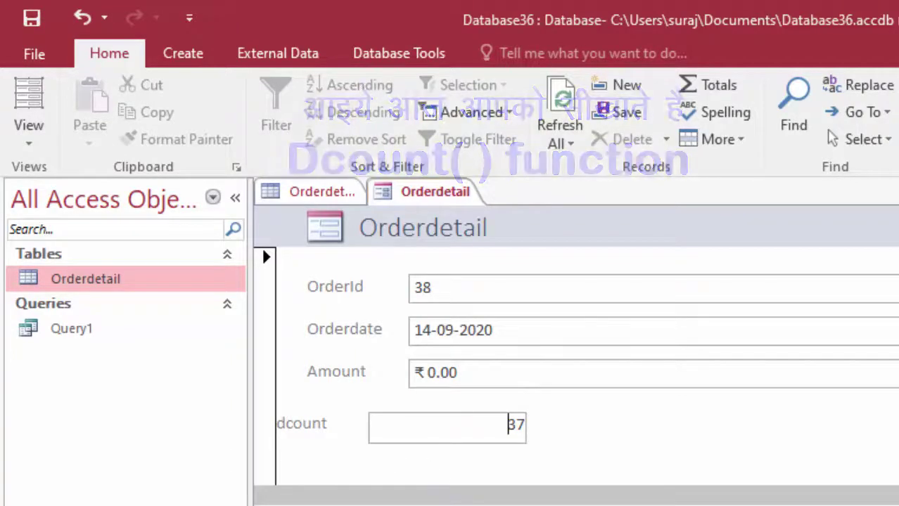
# Go to the Orderdate cell of the blank (New) record.
pyautogui.scroll(-5, 267, 323)
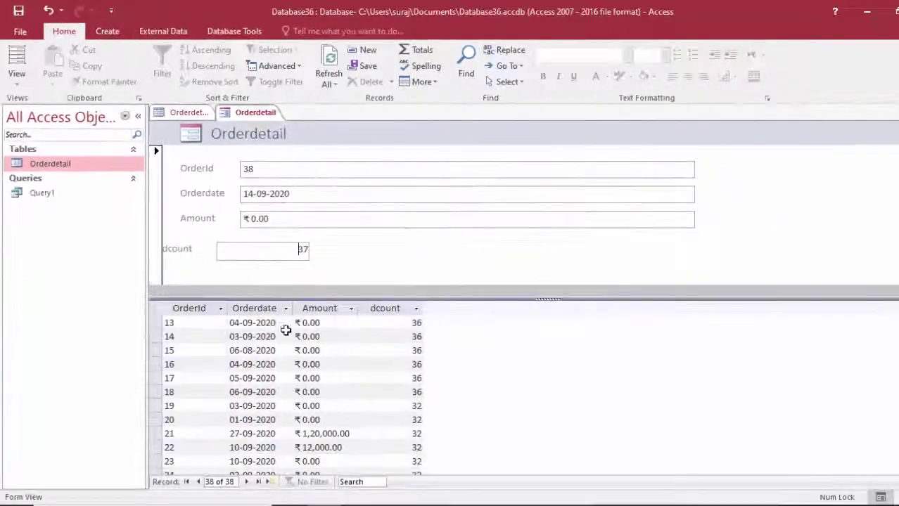
pyautogui.scroll(-5, 267, 373)
pyautogui.scroll(-3, 274, 385)
pyautogui.scroll(1, 270, 355)
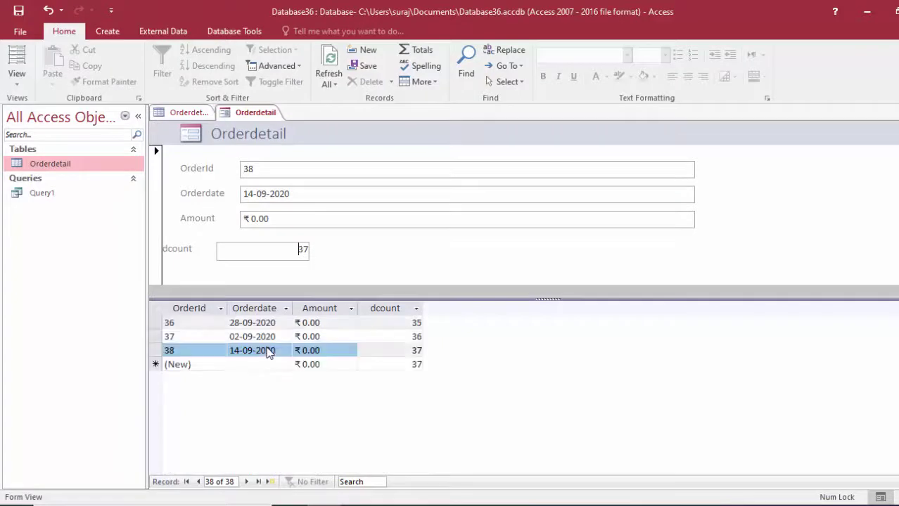
pyautogui.click(265, 365)
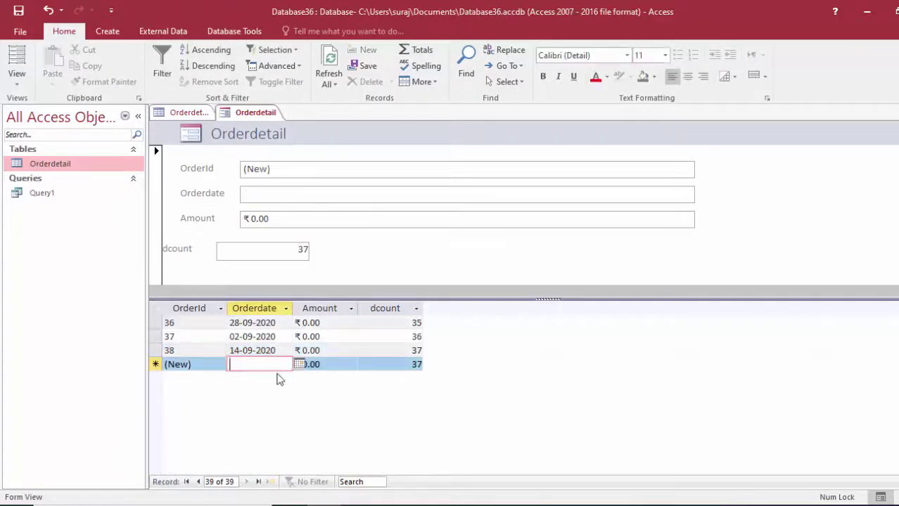
# Set record 39's order date to 28 September 2020 and check its dcount of 38.
pyautogui.click(298, 364)
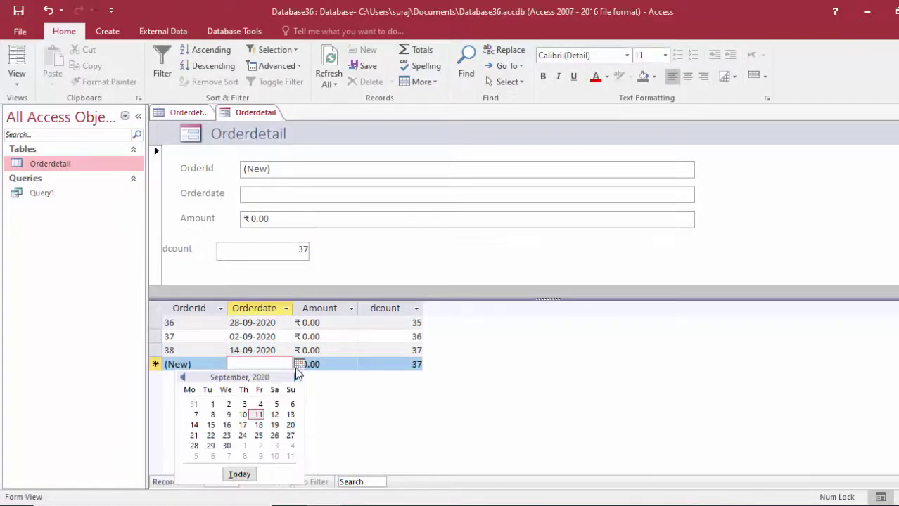
pyautogui.click(197, 453)
pyautogui.click(337, 365)
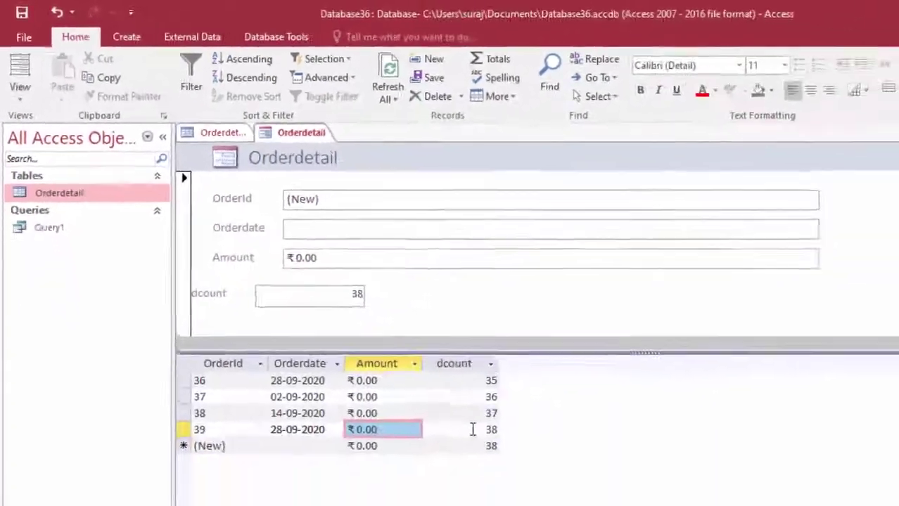
pyautogui.click(472, 429)
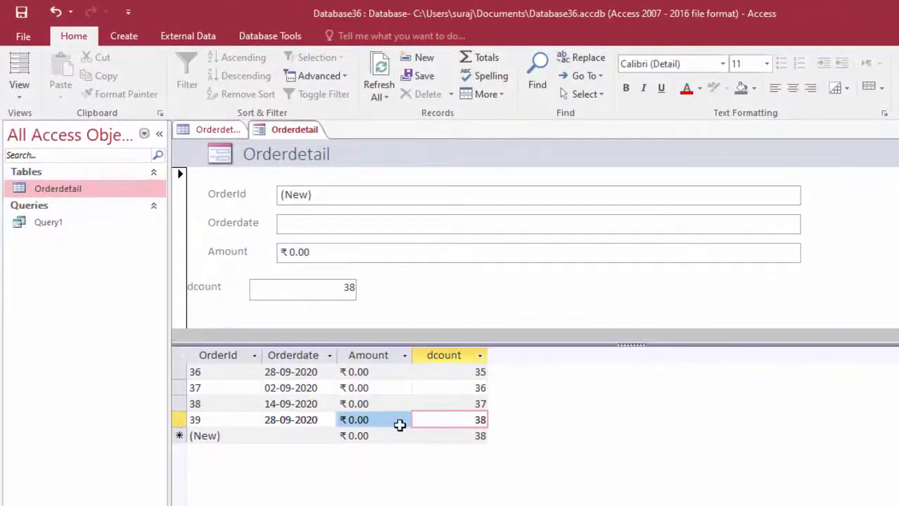
pyautogui.scroll(3, 400, 415)
pyautogui.scroll(1, 398, 410)
pyautogui.scroll(6, 398, 411)
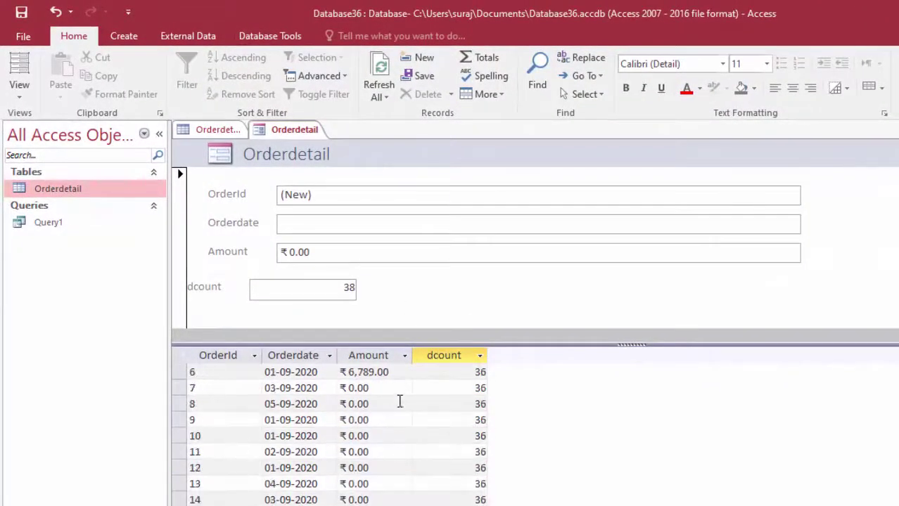
pyautogui.scroll(1, 408, 409)
pyautogui.scroll(1, 416, 408)
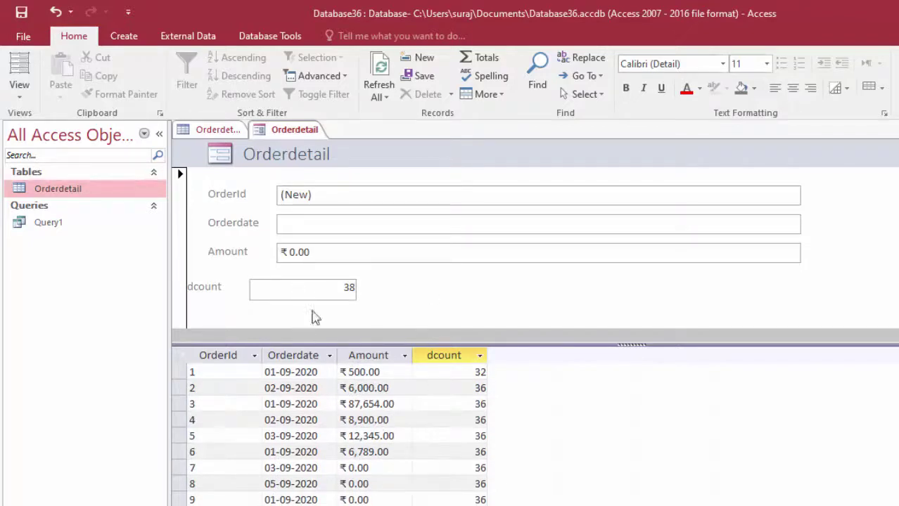
pyautogui.scroll(-4, 427, 492)
pyautogui.scroll(-3, 429, 478)
pyautogui.scroll(-3, 422, 485)
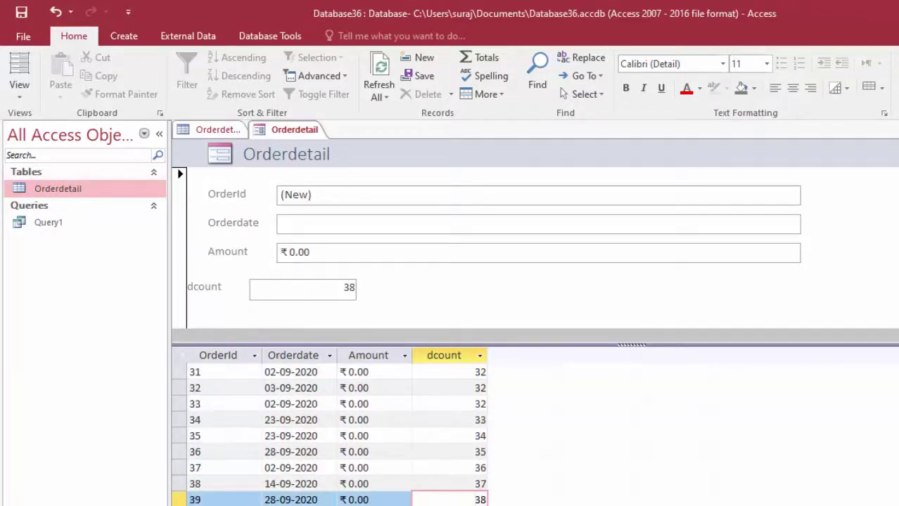
# Give record 40 the order date 28 September 2020, raising dcount to 39.
pyautogui.click(289, 505)
pyautogui.click(343, 505)
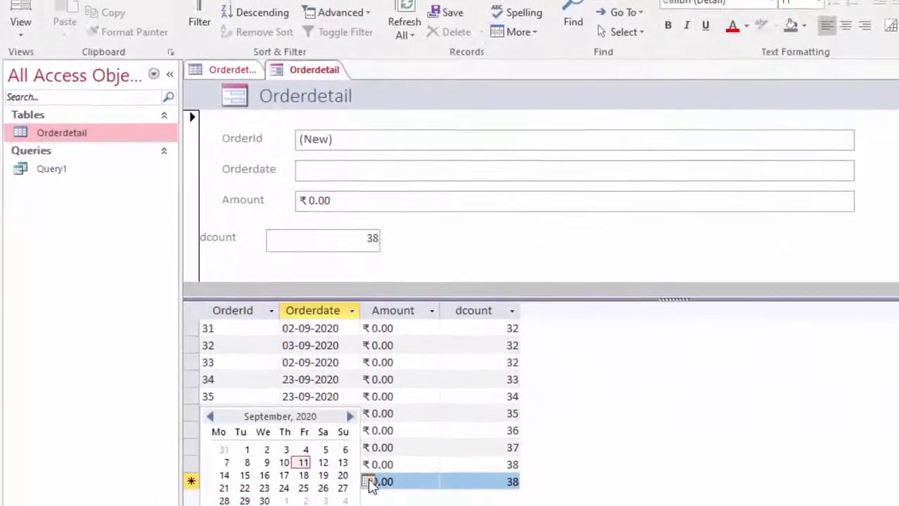
pyautogui.click(223, 501)
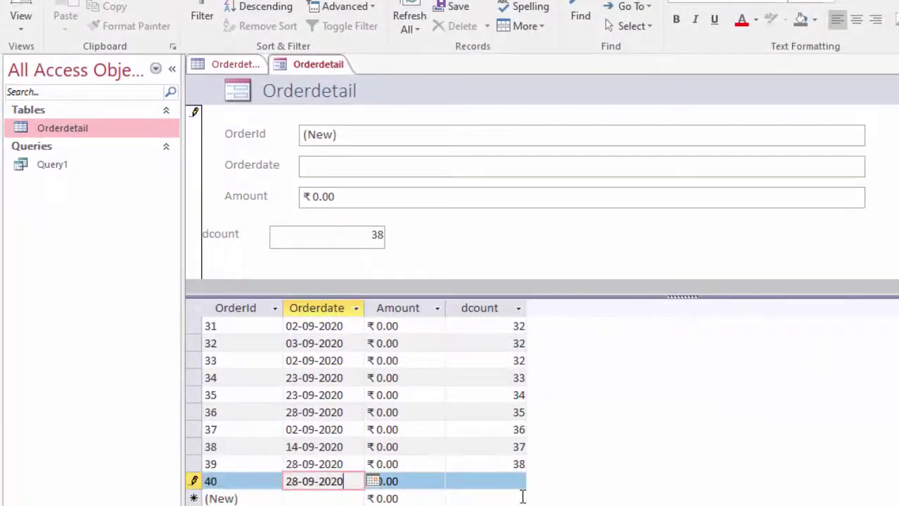
pyautogui.click(434, 486)
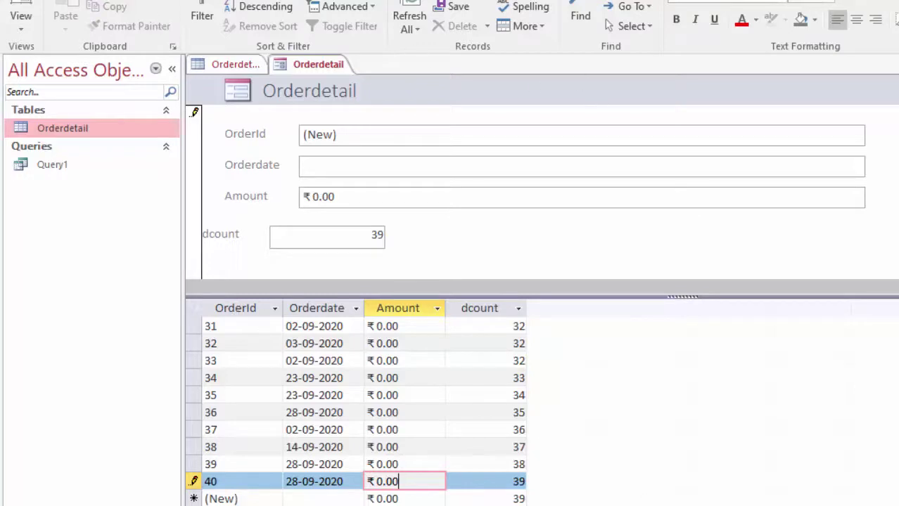
# Create a blank desktop database and save its first table as DcountT in Design view.
pyautogui.hotkey('alt', 'f')
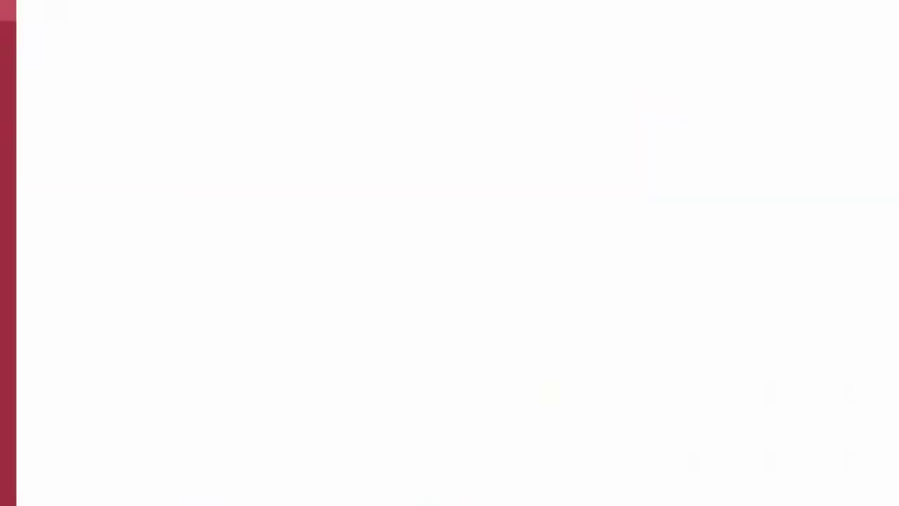
pyautogui.click(35, 39)
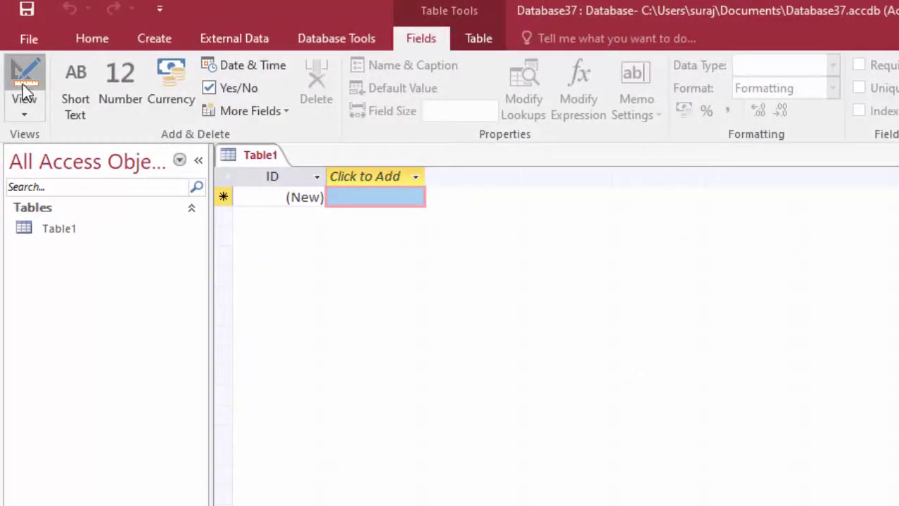
pyautogui.click(22, 84)
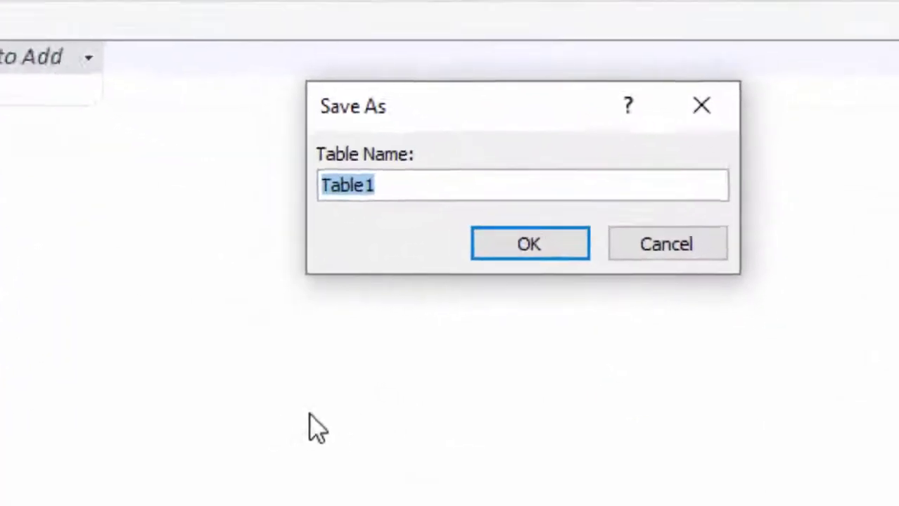
pyautogui.press('BackSpace')
pyautogui.write('Dc')
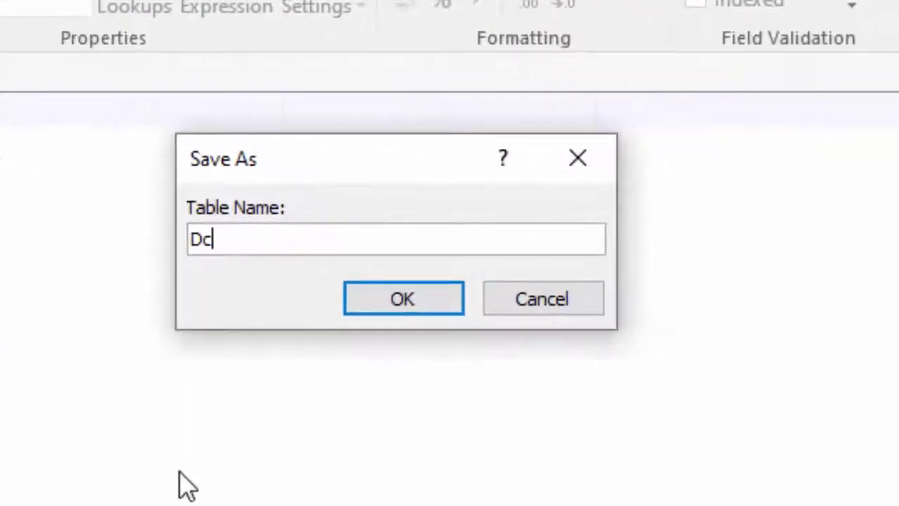
pyautogui.write('ountT')
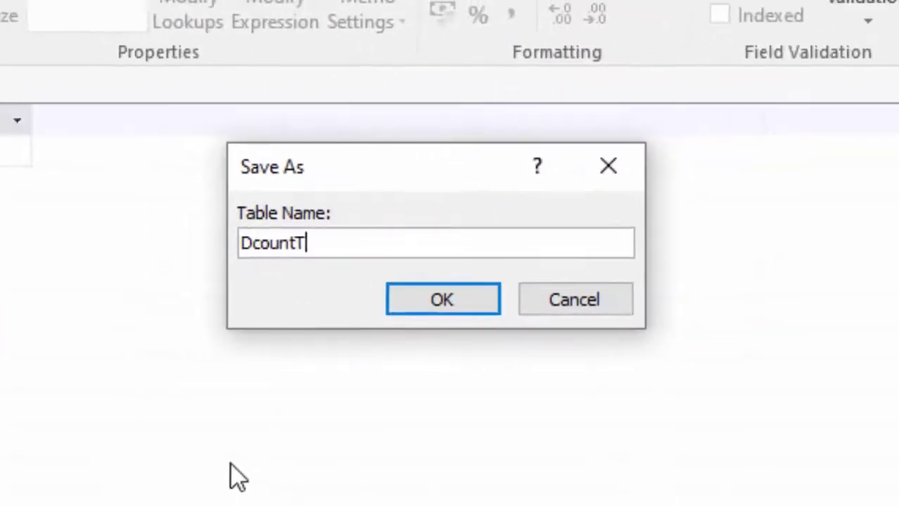
pyautogui.press('Return')
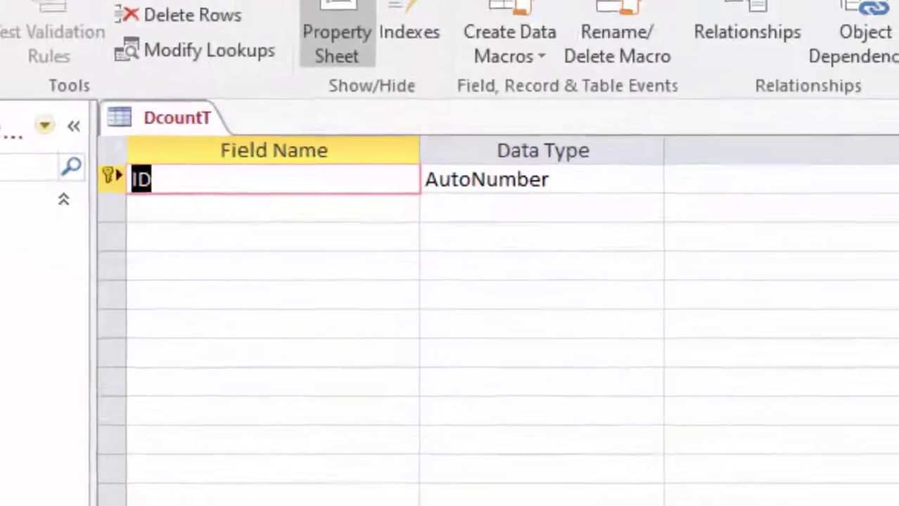
# Rename the ID field to Studentid and add a Short Text field Studentname.
pyautogui.press('BackSpace')
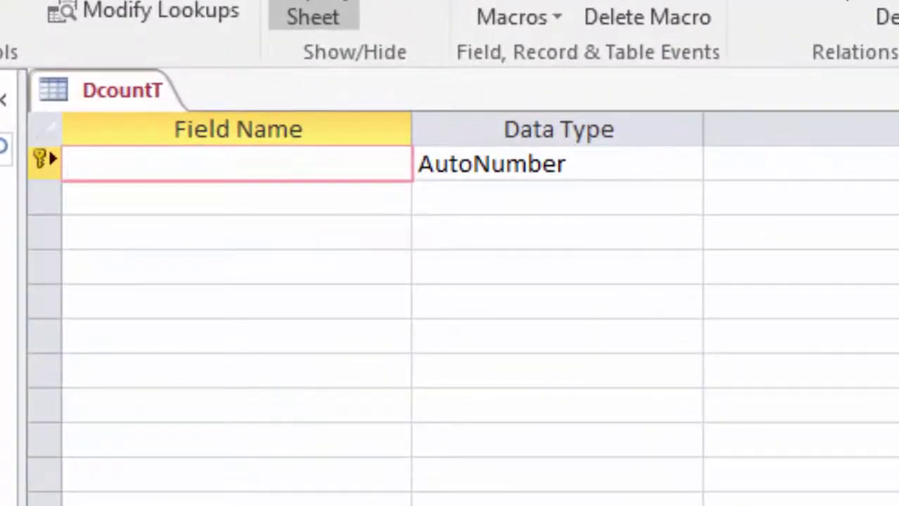
pyautogui.write('Stude')
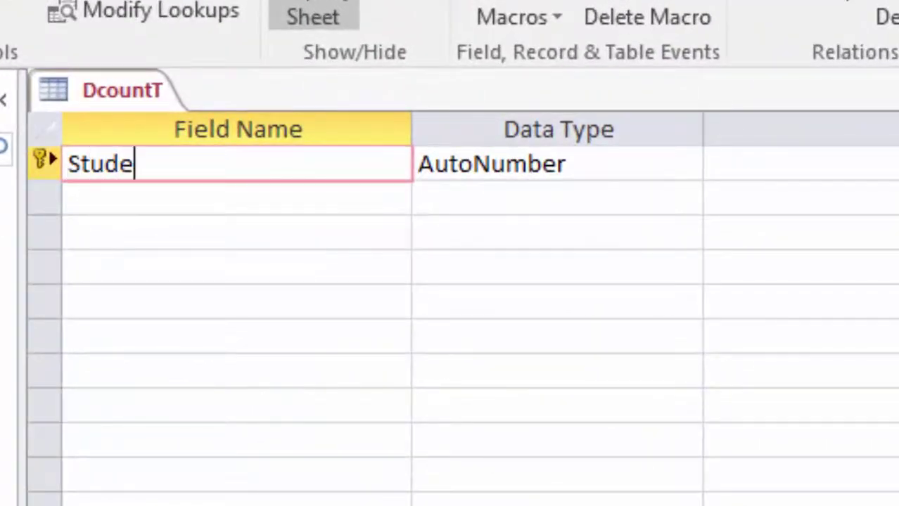
pyautogui.write('b')
pyautogui.press('BackSpace')
pyautogui.write('n')
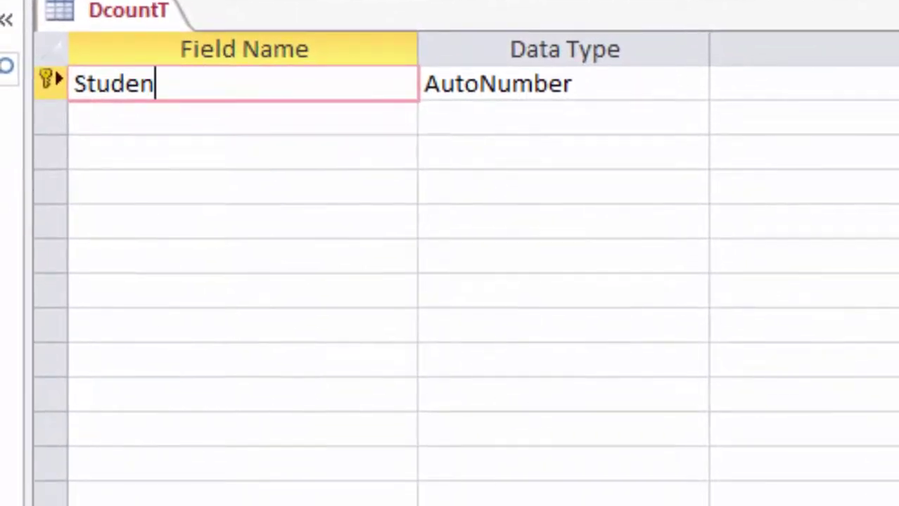
pyautogui.write('tid')
pyautogui.press('Tab')
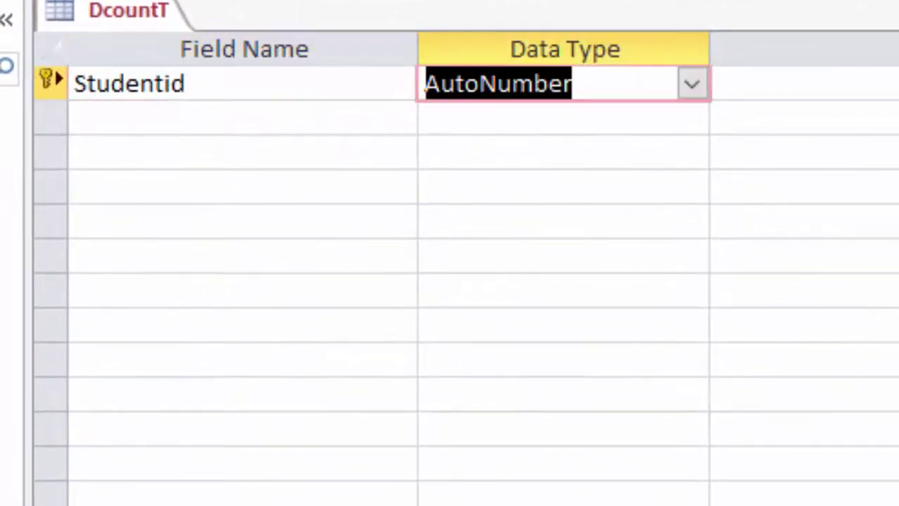
pyautogui.click(141, 106)
pyautogui.write('Stu')
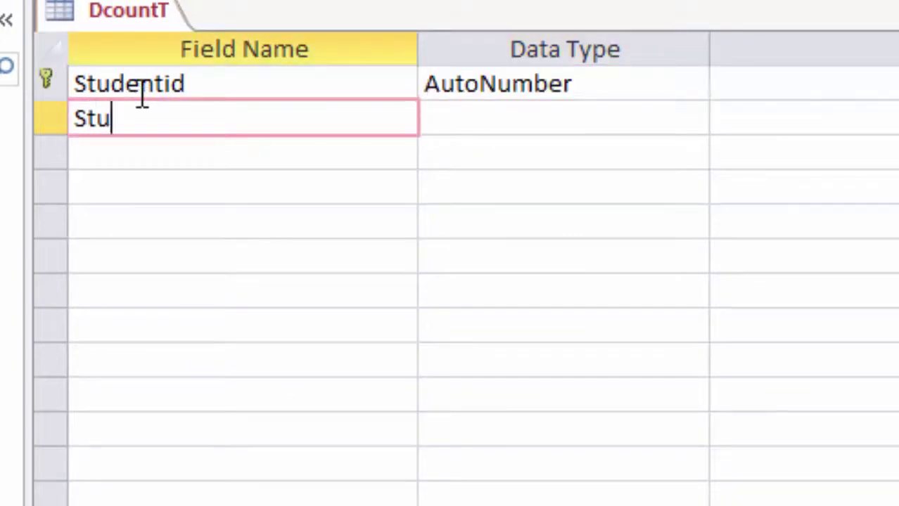
pyautogui.write('dent')
pyautogui.write('naME')
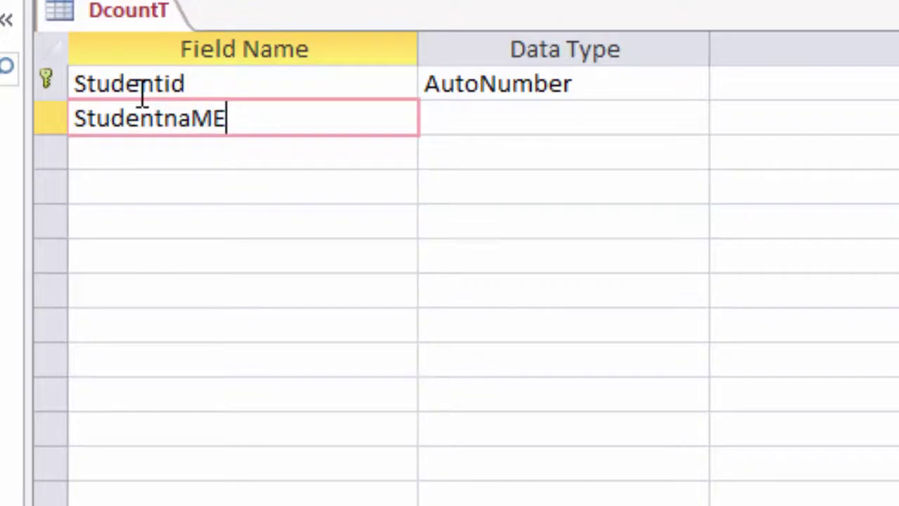
pyautogui.press('BackSpace')
pyautogui.press('BackSpace')
pyautogui.press('BackSpace')
pyautogui.press('BackSpace')
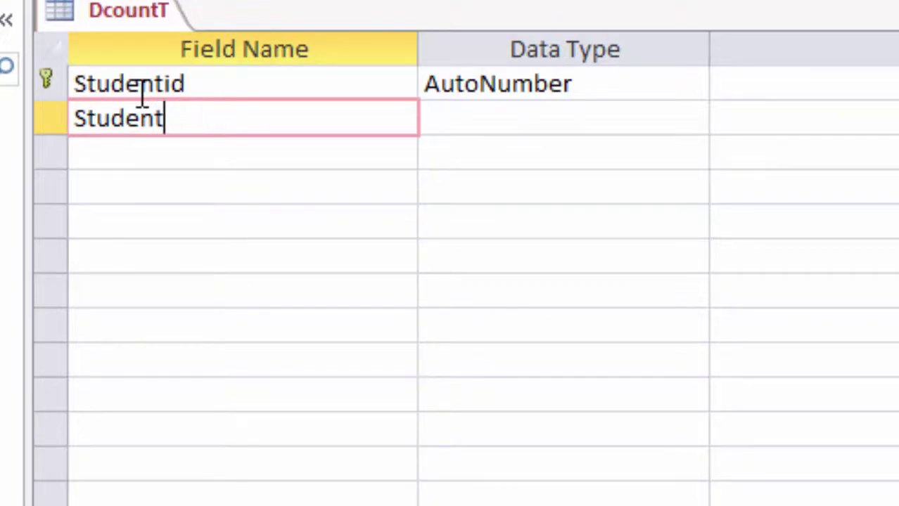
pyautogui.write('n')
pyautogui.write('ame')
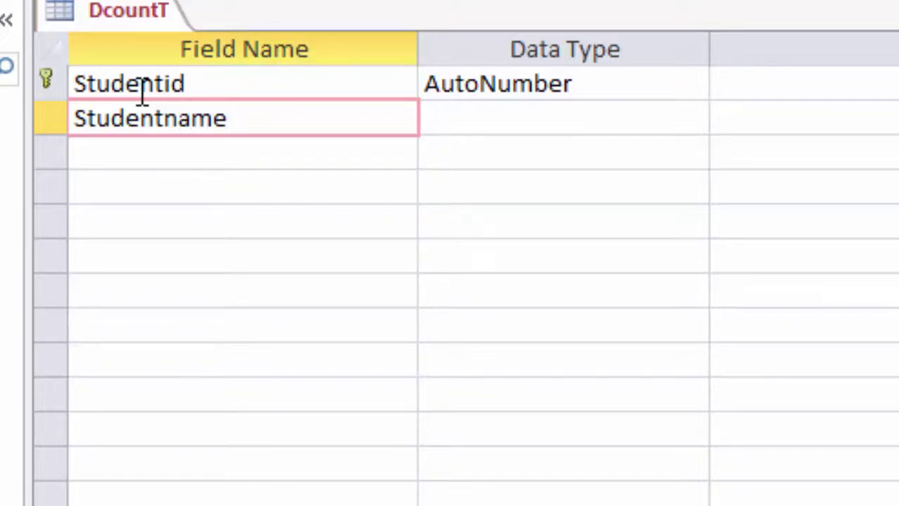
pyautogui.click(455, 130)
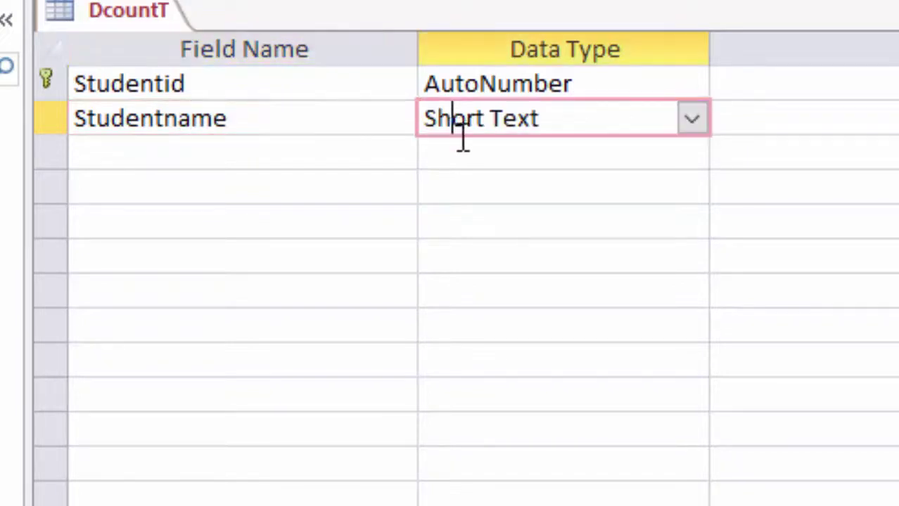
# Add a City field and save the table when switching to Datasheet view.
pyautogui.click(150, 160)
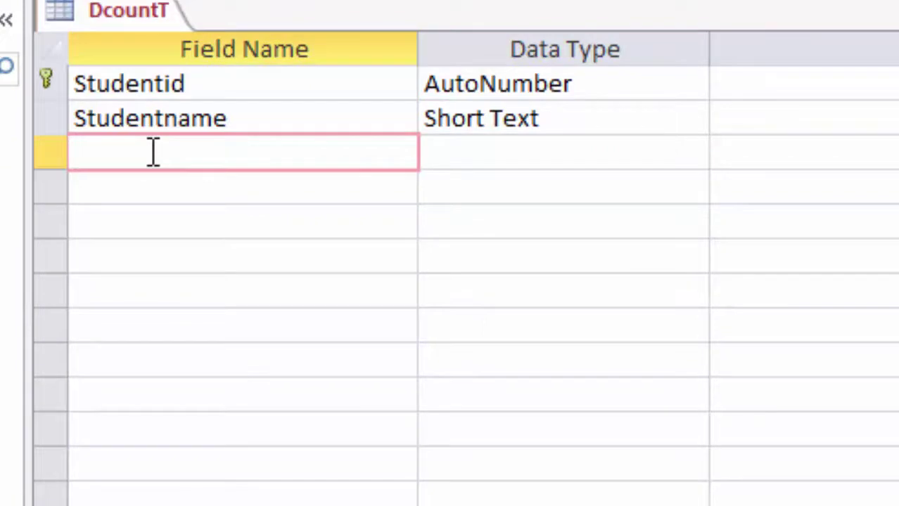
pyautogui.write('City')
pyautogui.press('Tab')
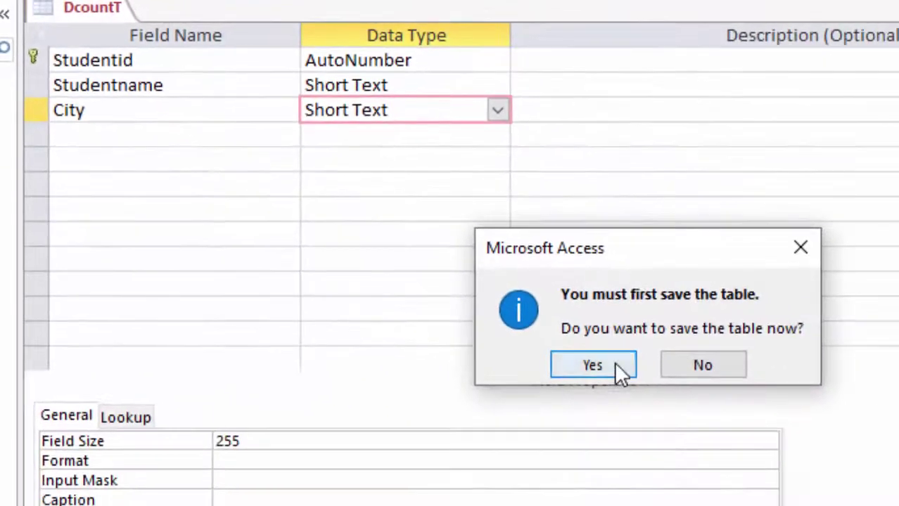
pyautogui.click(646, 398)
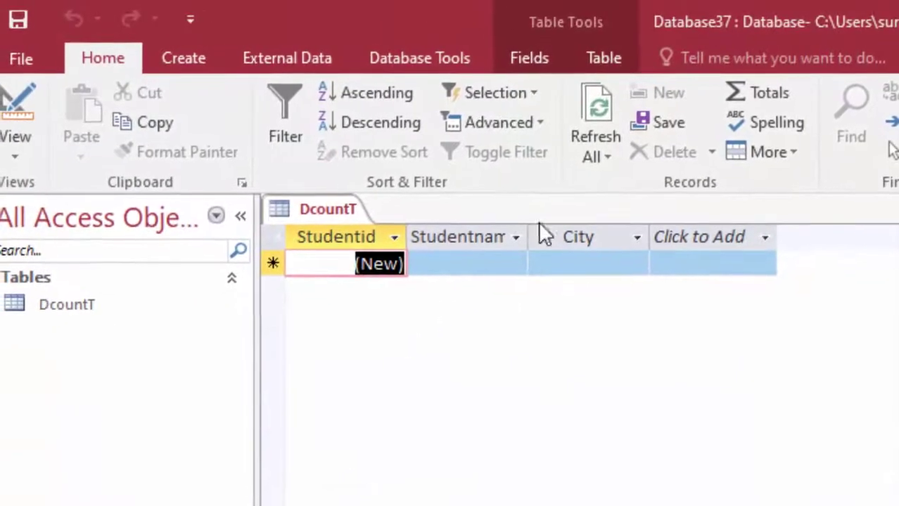
# Widen the Studentname column and enter the students Ram, Shyam and Sachin.
pyautogui.doubleClick(535, 232)
pyautogui.click(470, 262)
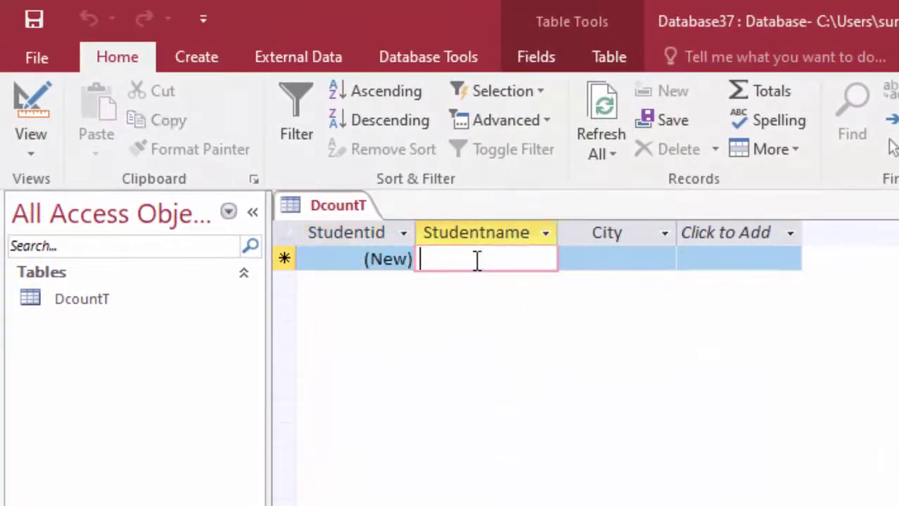
pyautogui.write('Ra')
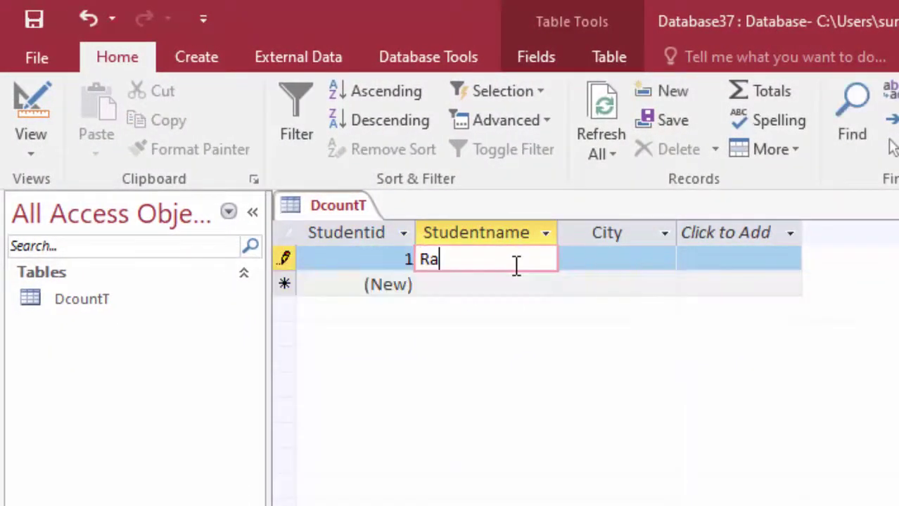
pyautogui.write('m')
pyautogui.press('Tab')
pyautogui.press('Tab')
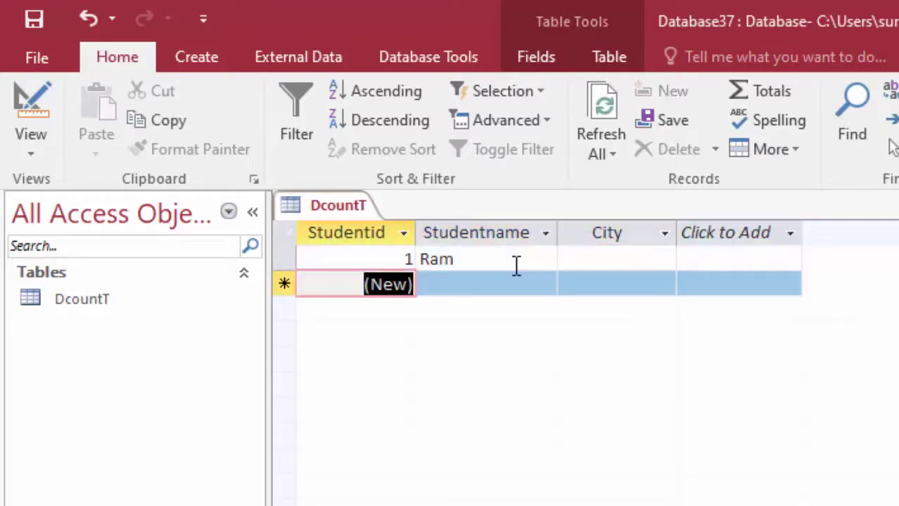
pyautogui.press('Tab')
pyautogui.write('h')
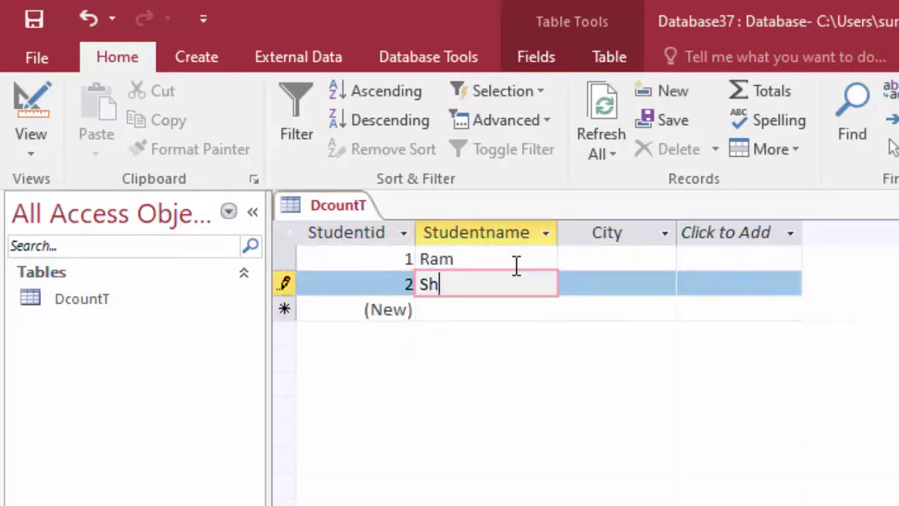
pyautogui.write('yam')
pyautogui.press('Tab')
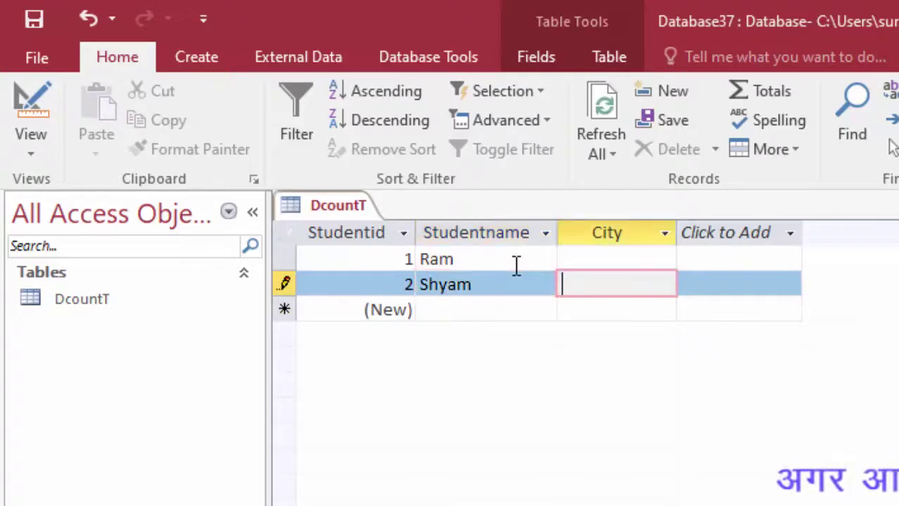
pyautogui.press('Tab')
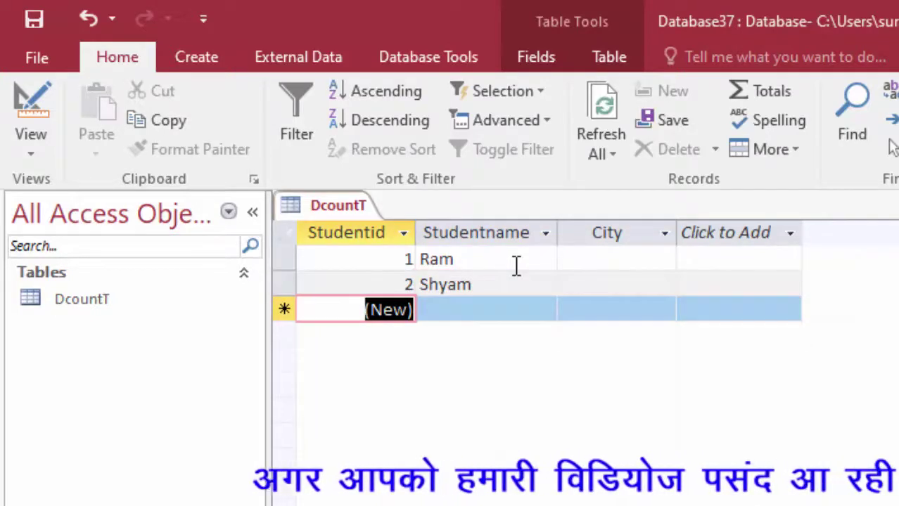
pyautogui.press('Tab')
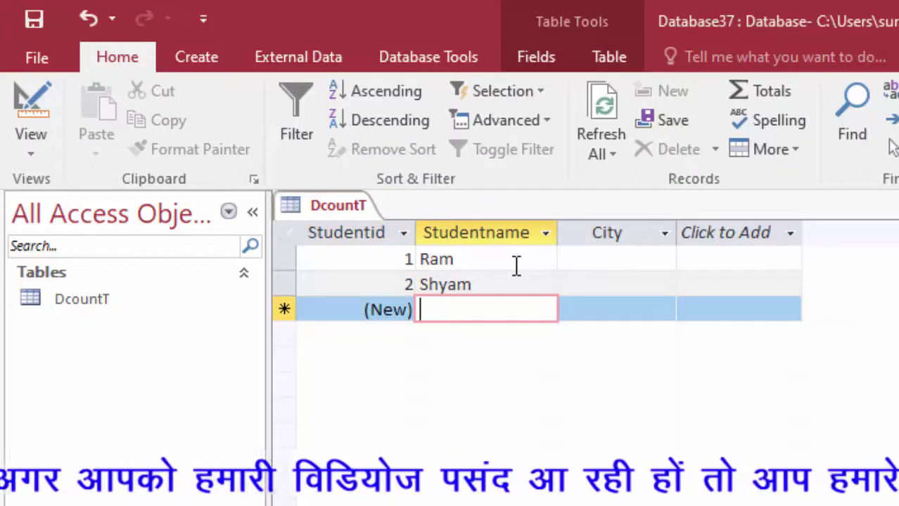
pyautogui.write('Sach')
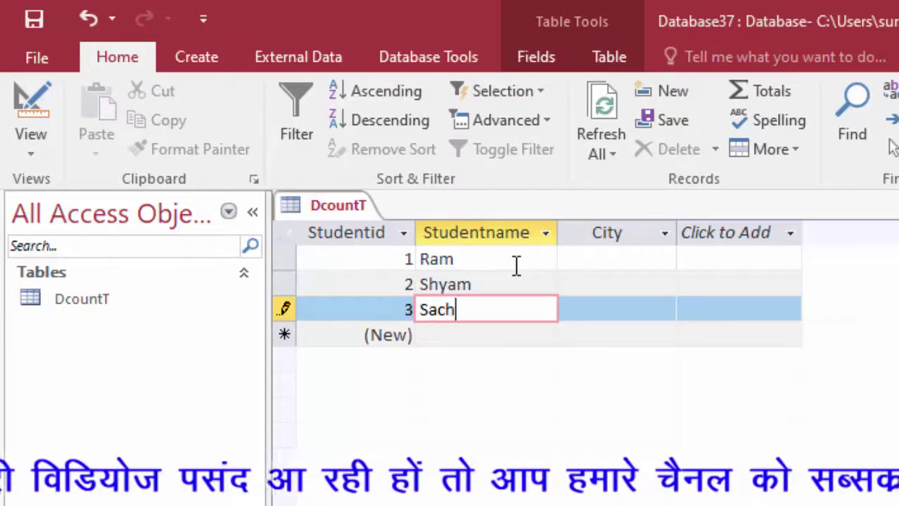
pyautogui.write('in')
pyautogui.press('Tab')
pyautogui.press('Tab')
pyautogui.press('Tab')
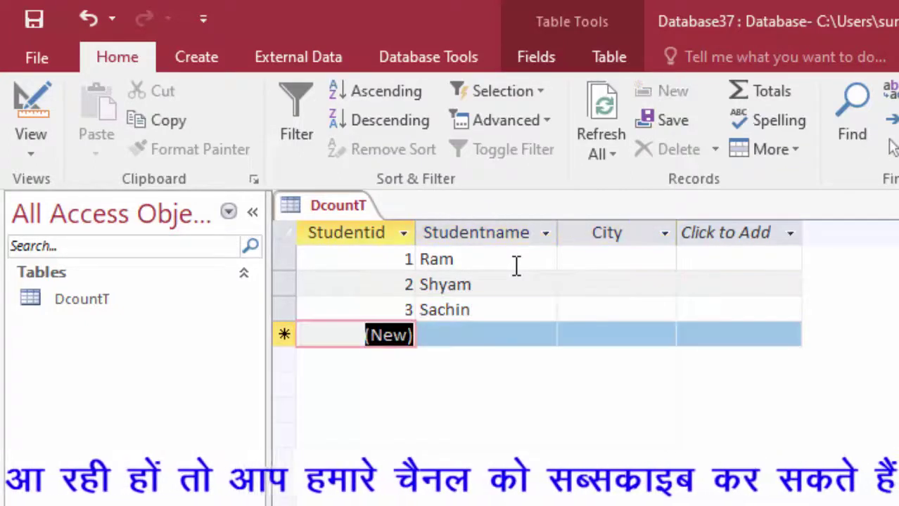
# Enter the remaining students Raja, Ayush, Raj and Santosh.
pyautogui.press('Tab')
pyautogui.write('Ra')
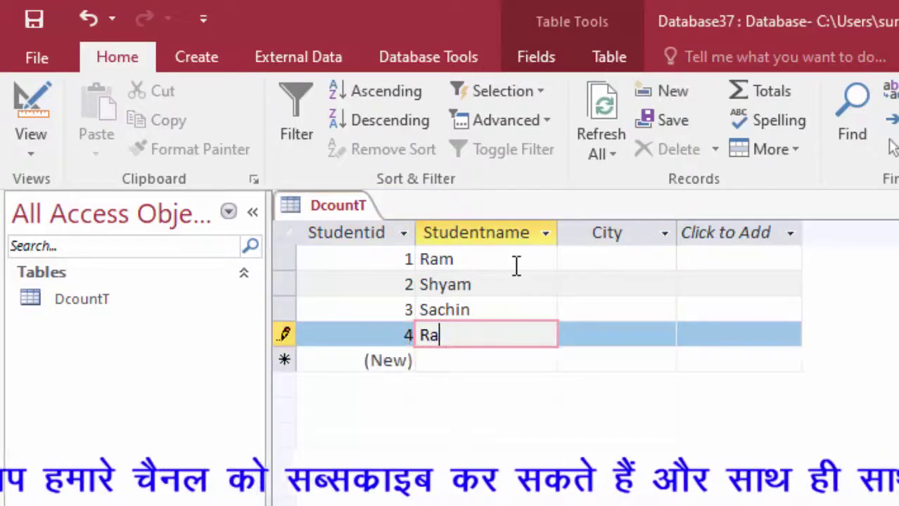
pyautogui.write('ja')
pyautogui.press('Tab')
pyautogui.press('Tab')
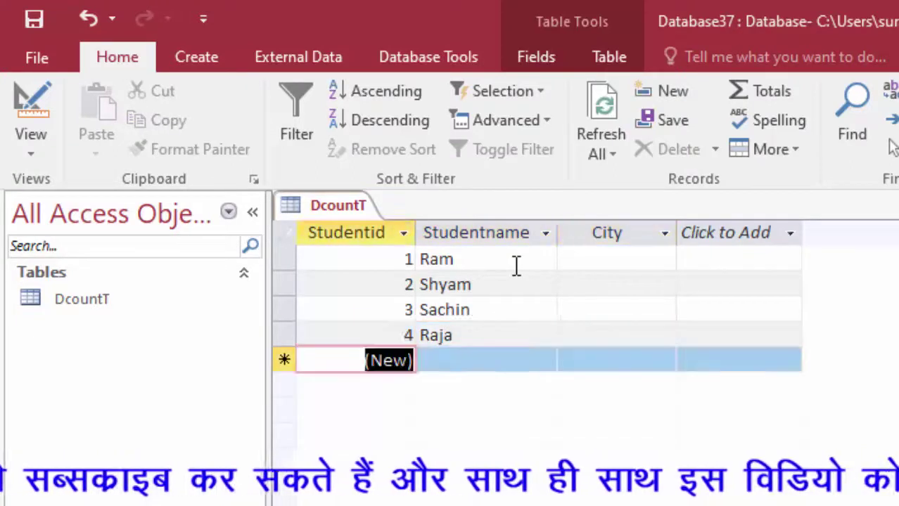
pyautogui.press('Tab')
pyautogui.write('y')
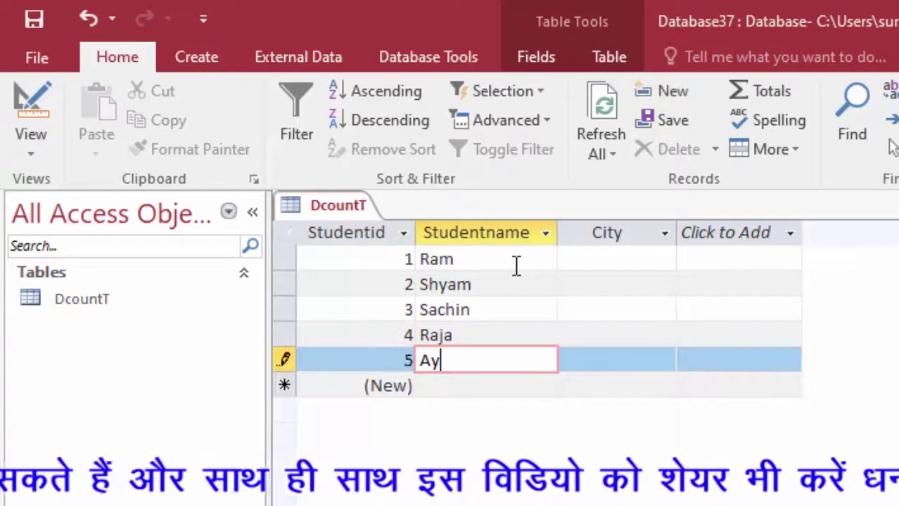
pyautogui.write('ush')
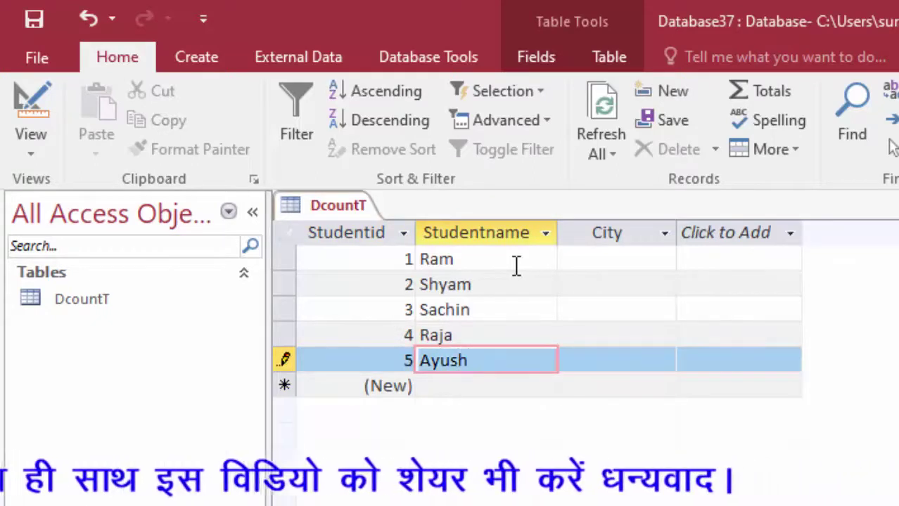
pyautogui.press('Tab')
pyautogui.press('Tab')
pyautogui.press('Tab')
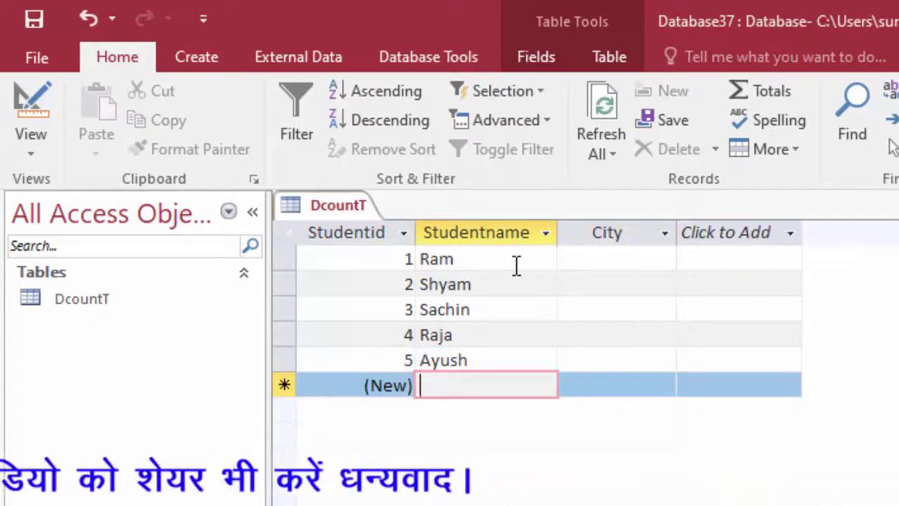
pyautogui.write('Raj')
pyautogui.press('Tab')
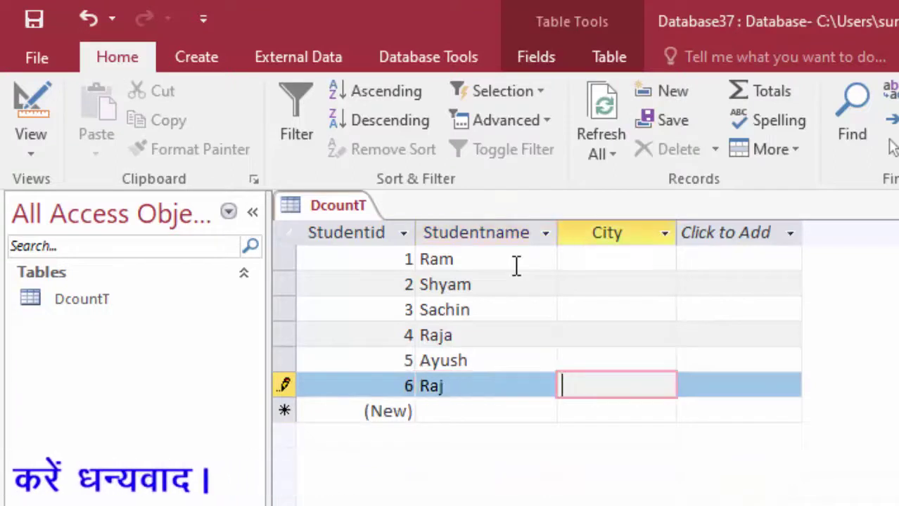
pyautogui.press('Tab')
pyautogui.press('Tab')
pyautogui.write('Sa')
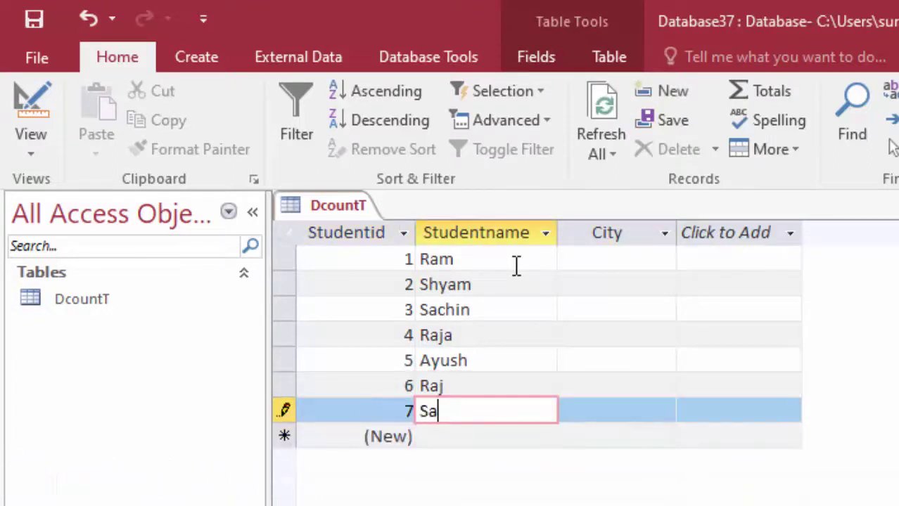
pyautogui.write('ntos')
pyautogui.write('h')
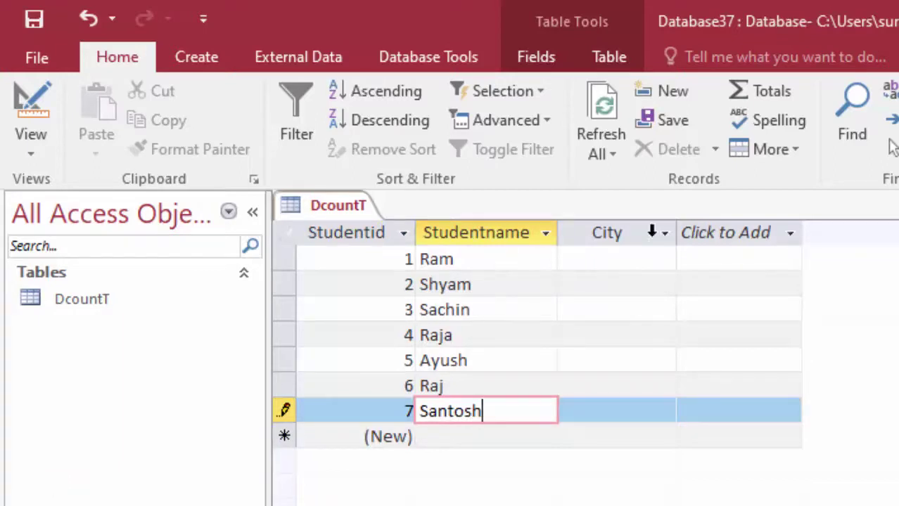
# Fill in the City column with Deoria for Ram and Gorakhpur for Shyam.
pyautogui.click(635, 260)
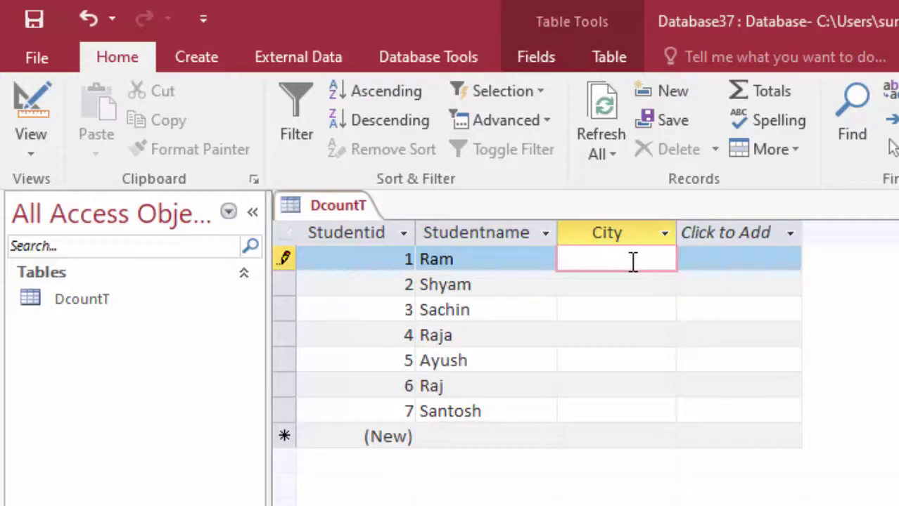
pyautogui.write('Deori')
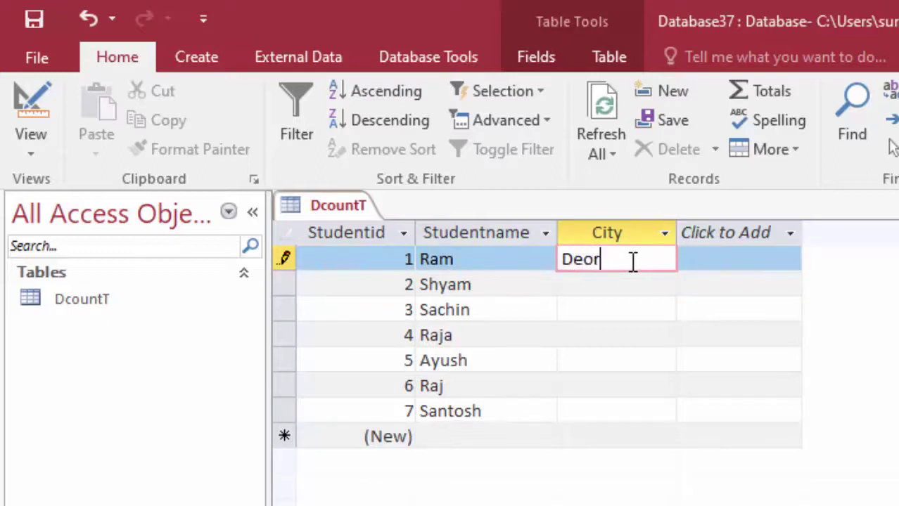
pyautogui.write('a')
pyautogui.press('Tab')
pyautogui.press('Tab')
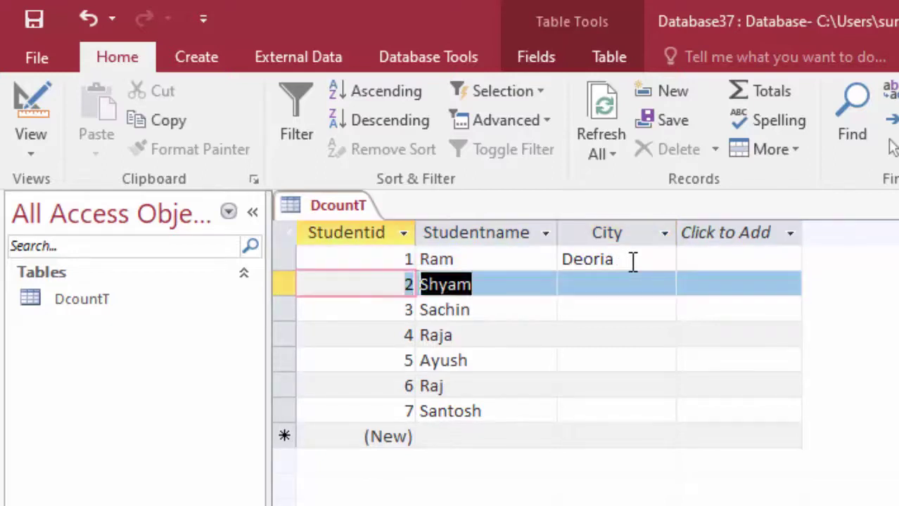
pyautogui.press('Tab')
pyautogui.write('G')
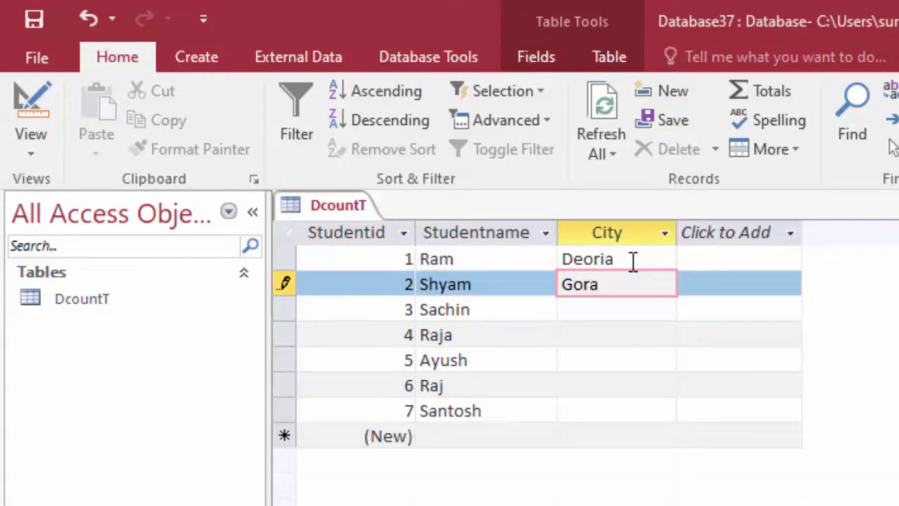
pyautogui.write('ur')
pyautogui.press('Tab')
pyautogui.press('Tab')
pyautogui.press('Tab')
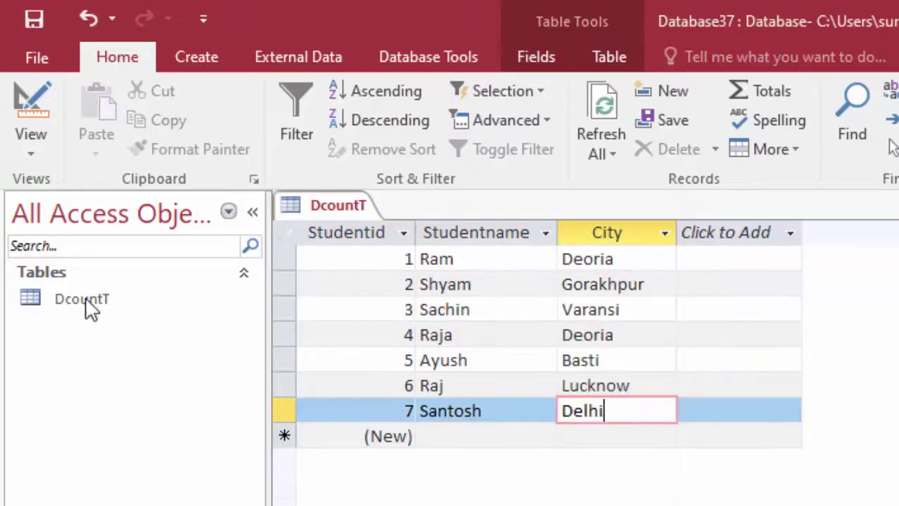
# Create a new Modal Dialog form from the Create tab's More Forms list.
pyautogui.click(190, 64)
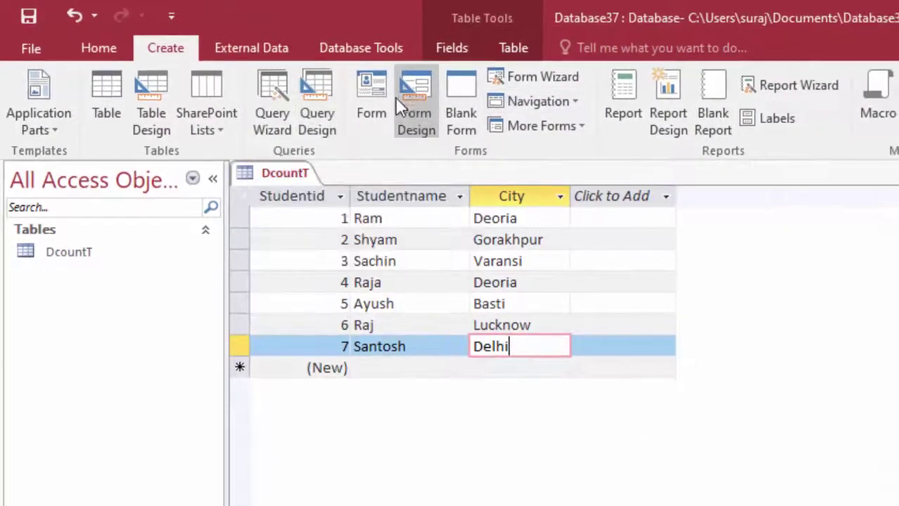
pyautogui.click(555, 131)
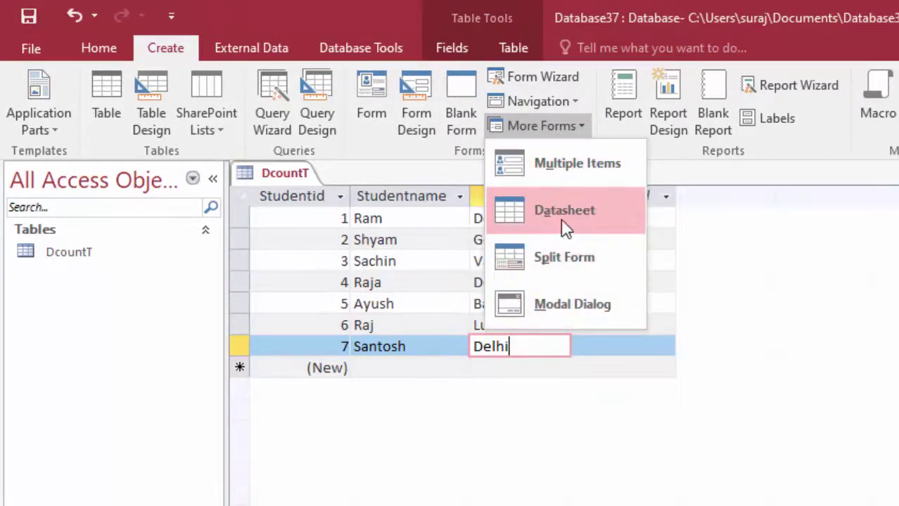
pyautogui.click(587, 308)
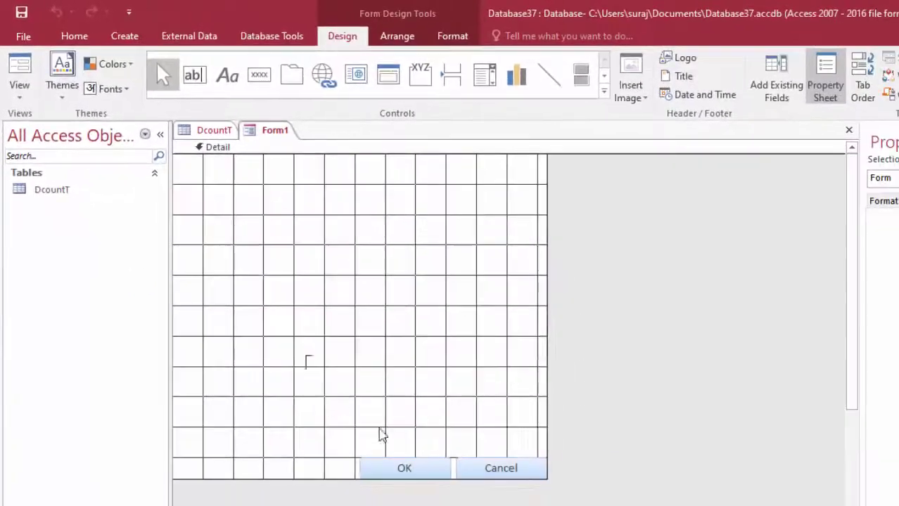
# Delete the dialog's OK and Cancel buttons and widen the form's design area.
pyautogui.moveTo(306, 356); pyautogui.dragTo(562, 493)
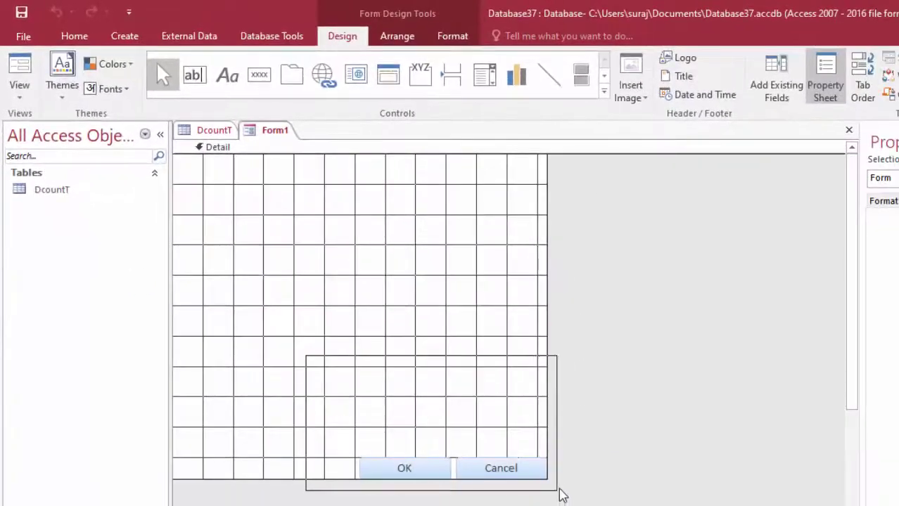
pyautogui.press('Delete')
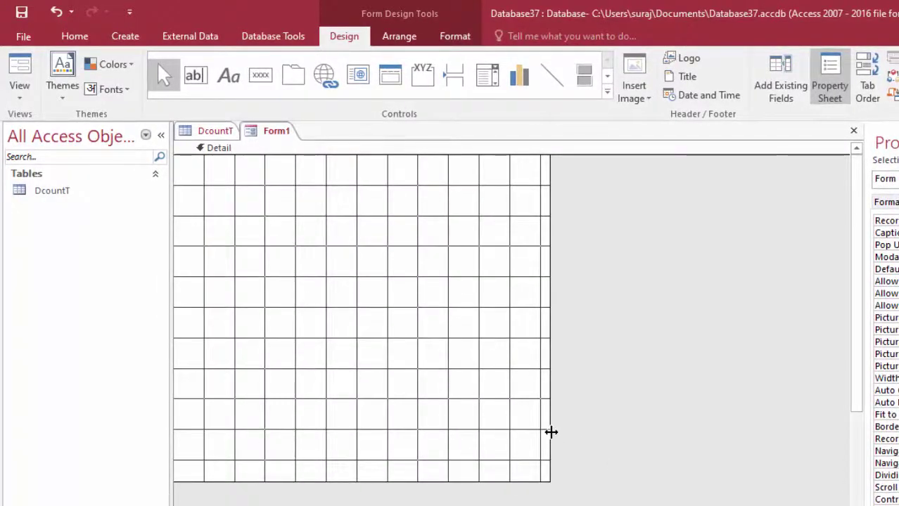
pyautogui.moveTo(550, 431); pyautogui.dragTo(641, 468)
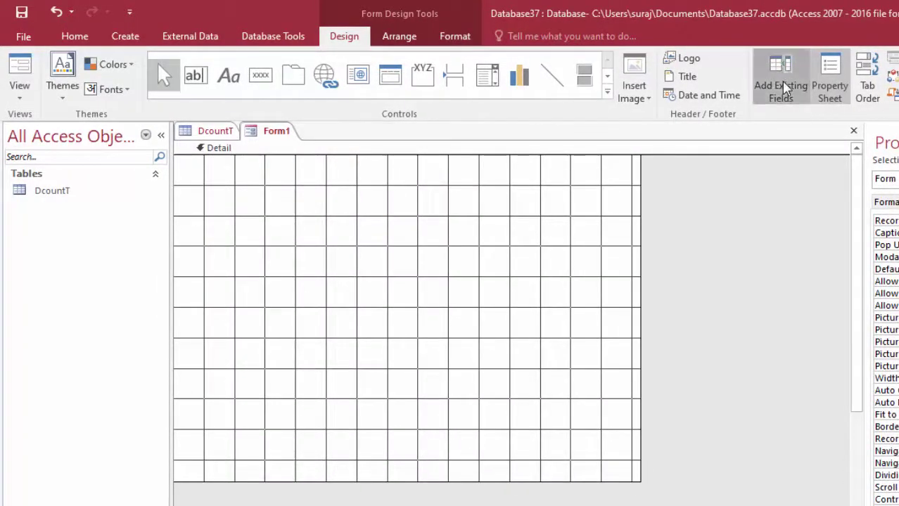
# Add the Studentid, Studentname and City fields from DcountT's field list to the form.
pyautogui.click(782, 88)
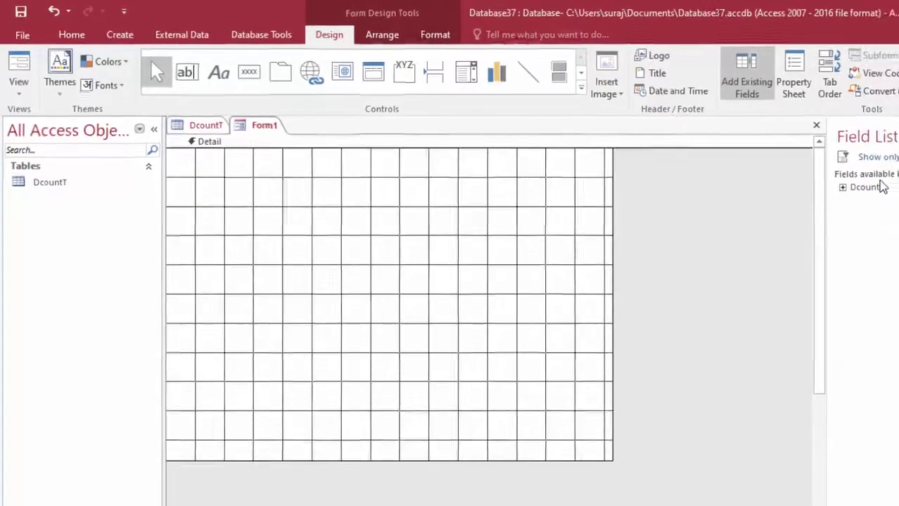
pyautogui.click(798, 173)
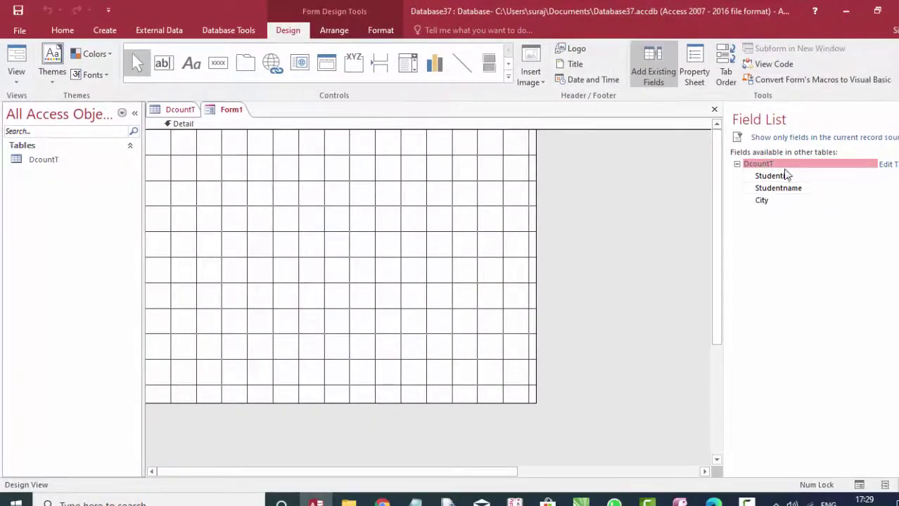
pyautogui.doubleClick(782, 176)
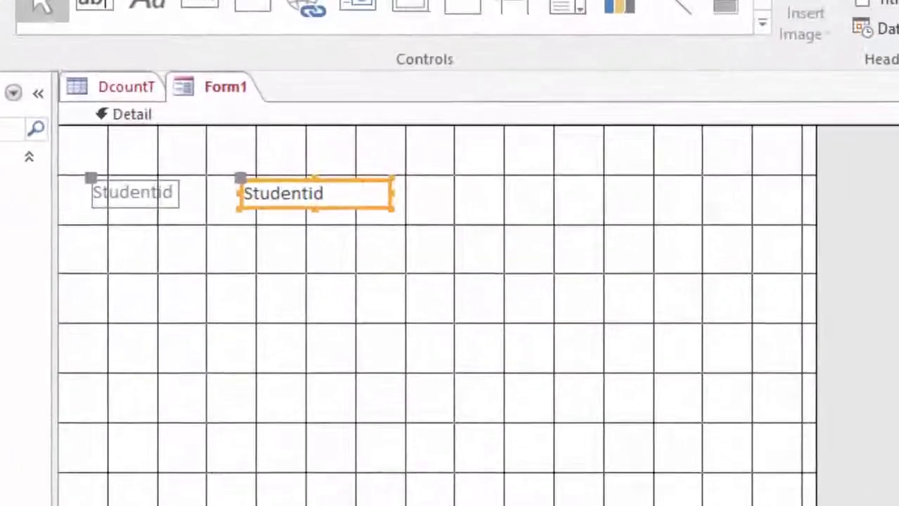
pyautogui.doubleClick(782, 190)
pyautogui.doubleClick(782, 204)
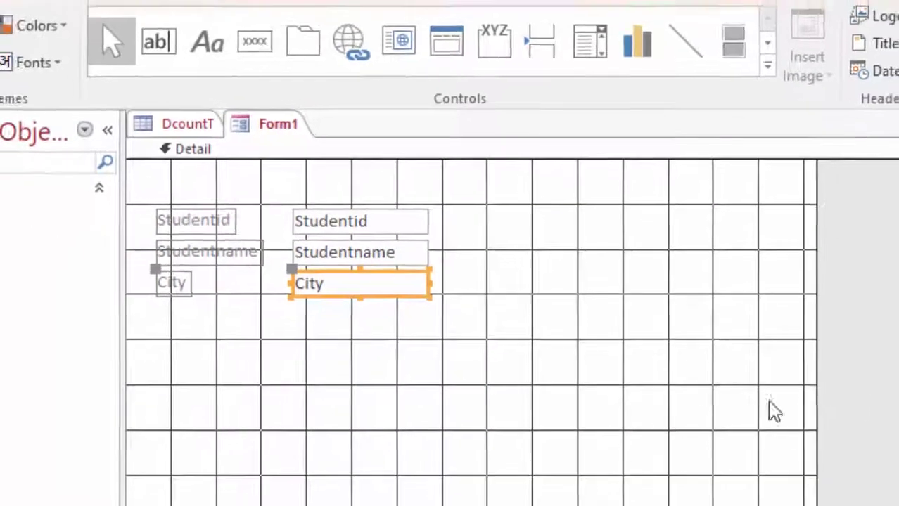
pyautogui.click(532, 383)
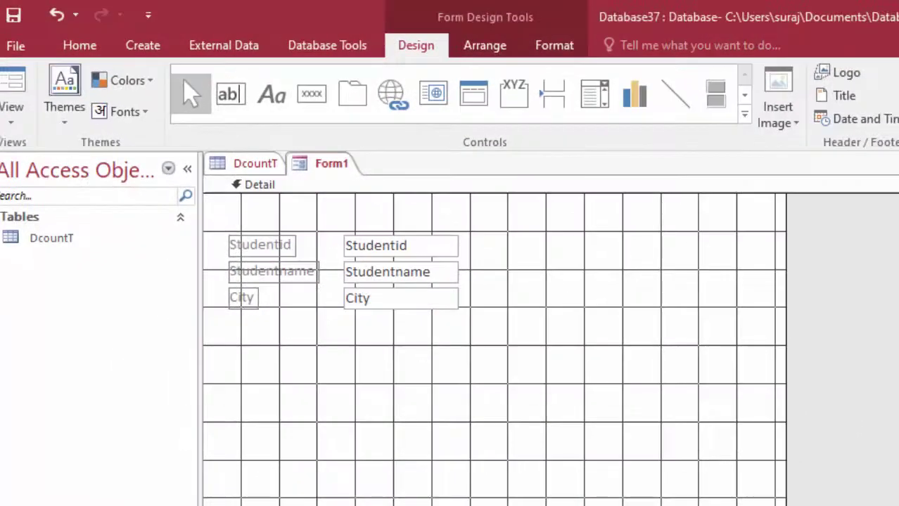
# Arrange all controls in a Tabular layout and shrink the Form Header to fit the labels.
pyautogui.hotkey('ctrl', 'a')
pyautogui.click(484, 45)
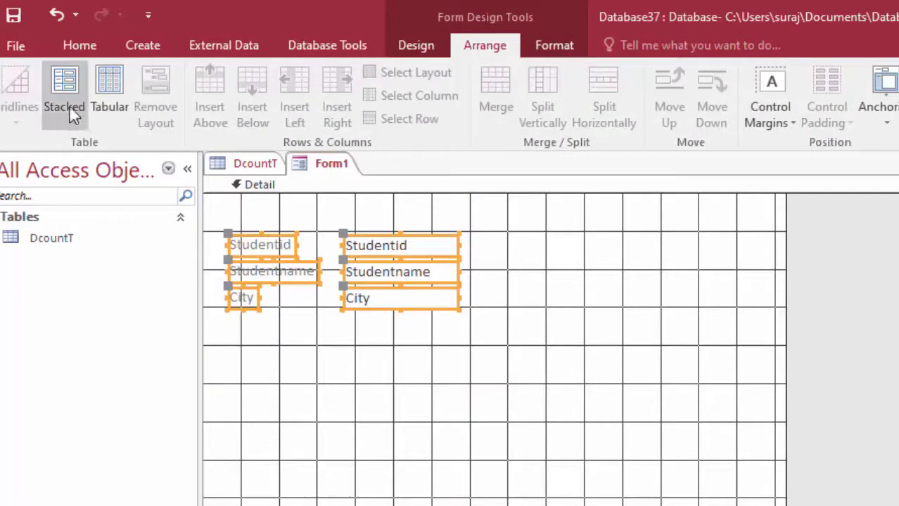
pyautogui.click(119, 79)
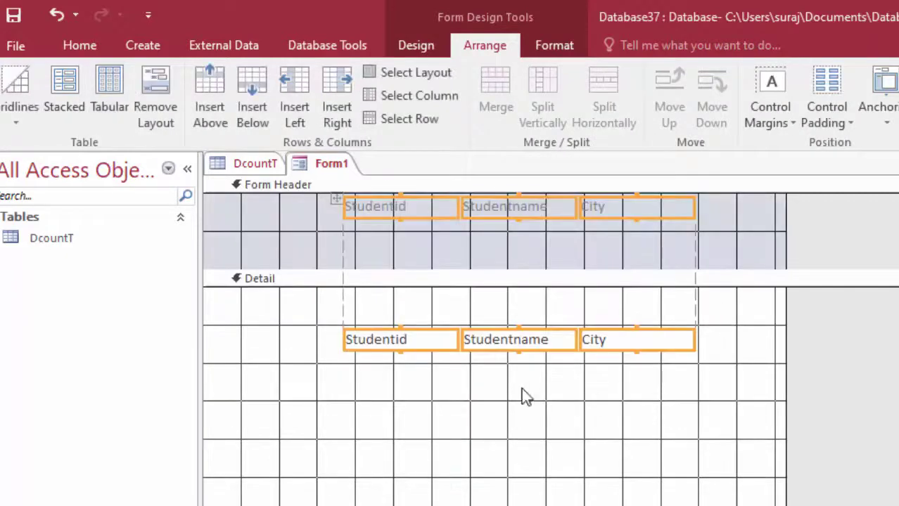
pyautogui.scroll(-2, 492, 317)
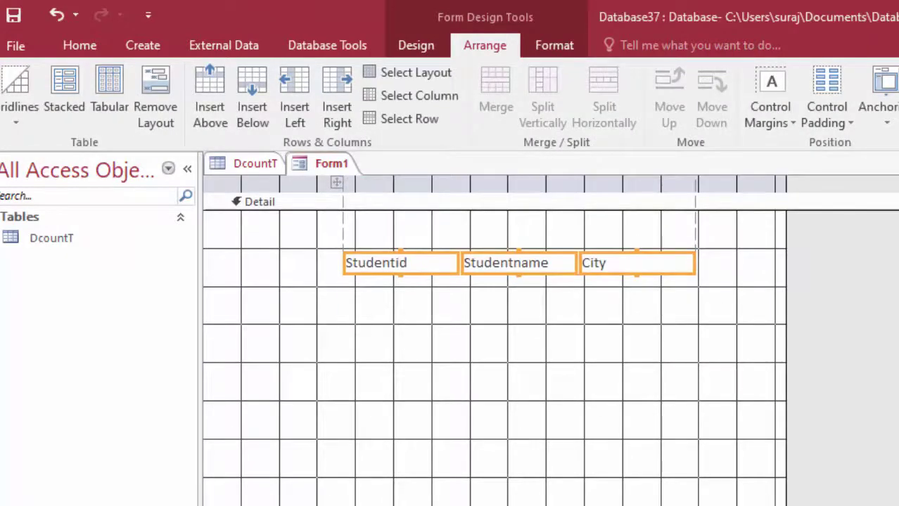
pyautogui.scroll(2, 497, 345)
pyautogui.click(500, 327)
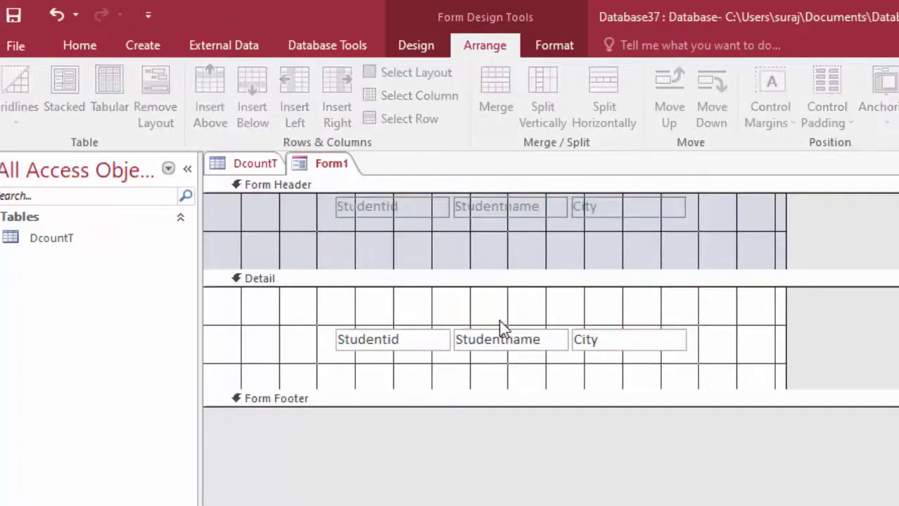
pyautogui.click(552, 358)
pyautogui.moveTo(482, 281); pyautogui.dragTo(477, 227)
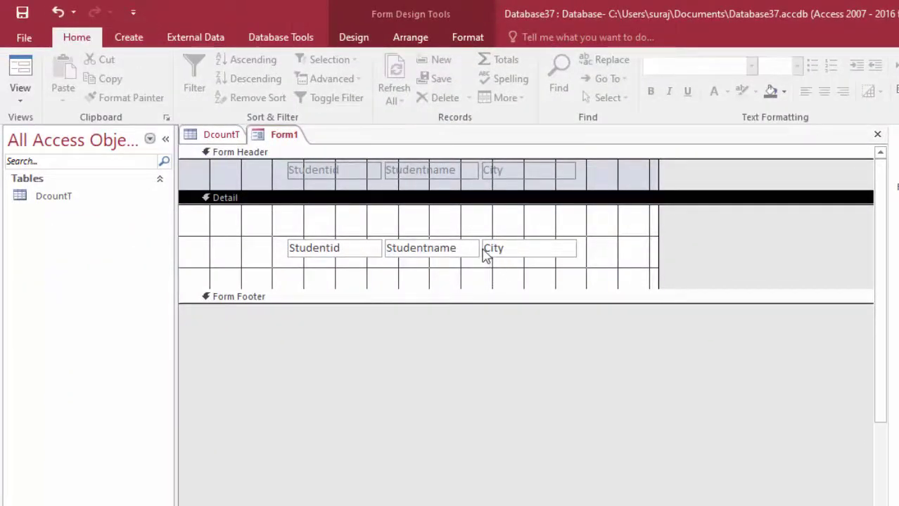
# Draw an unbound text box in the Form Footer and make the footer taller.
pyautogui.click(353, 37)
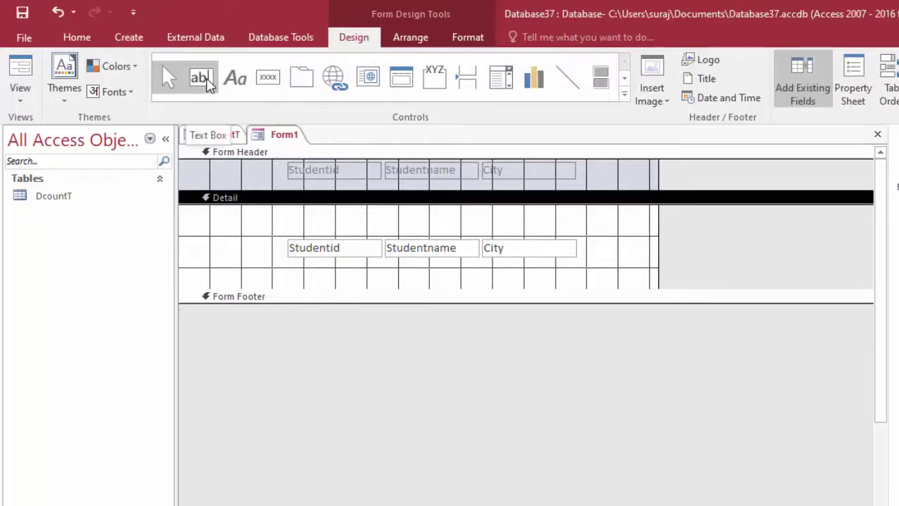
pyautogui.click(204, 79)
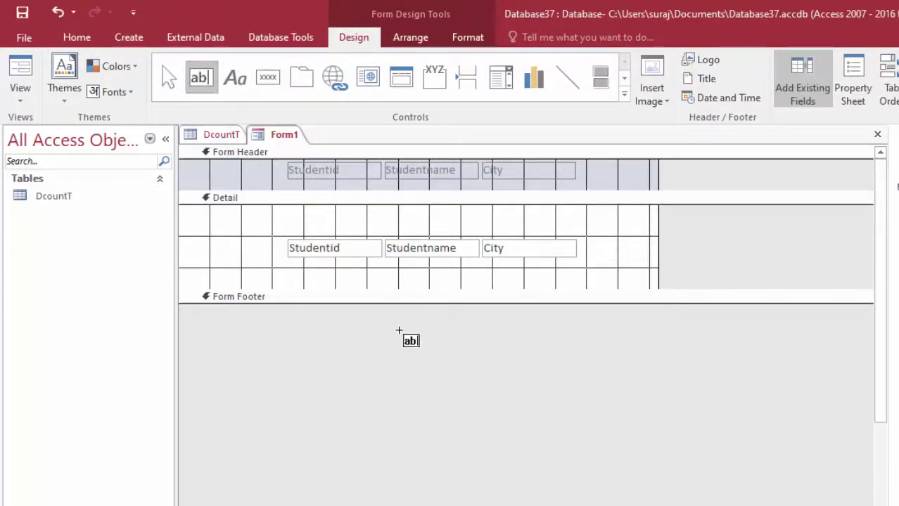
pyautogui.moveTo(373, 317); pyautogui.dragTo(444, 339)
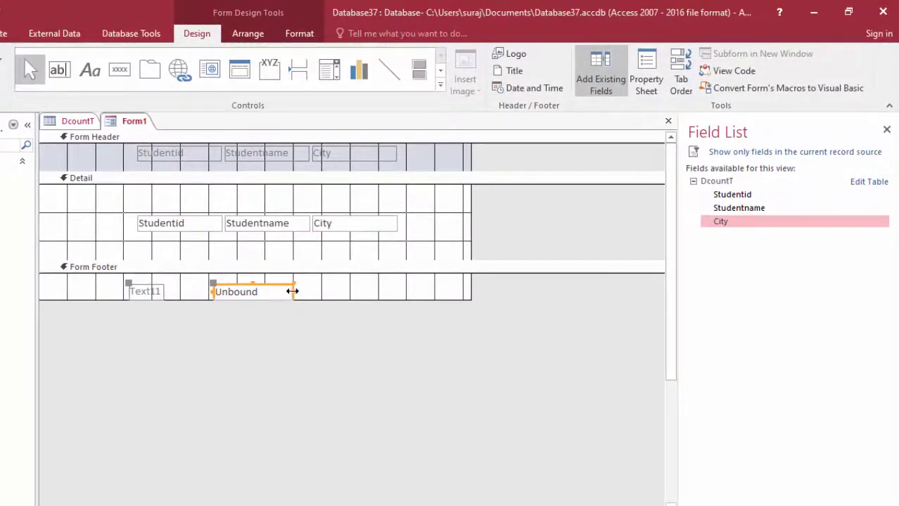
pyautogui.moveTo(284, 301); pyautogui.dragTo(281, 336)
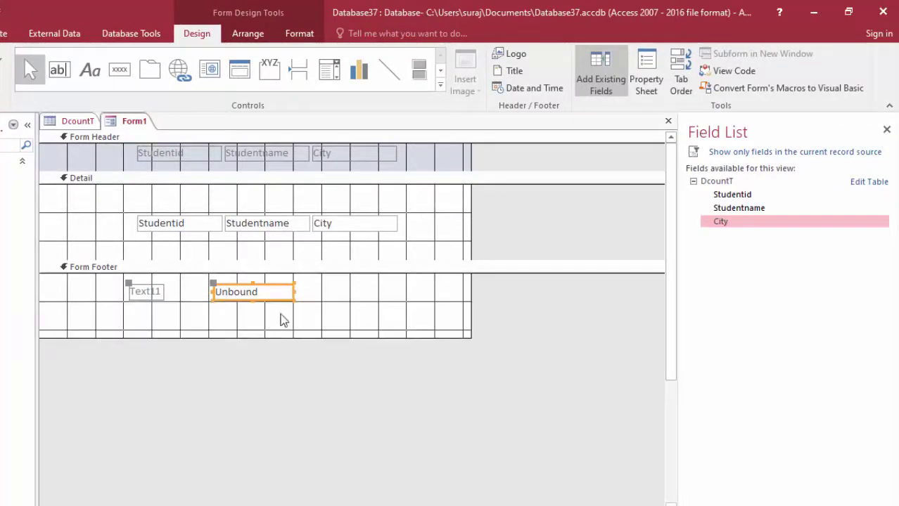
pyautogui.rightClick(274, 307)
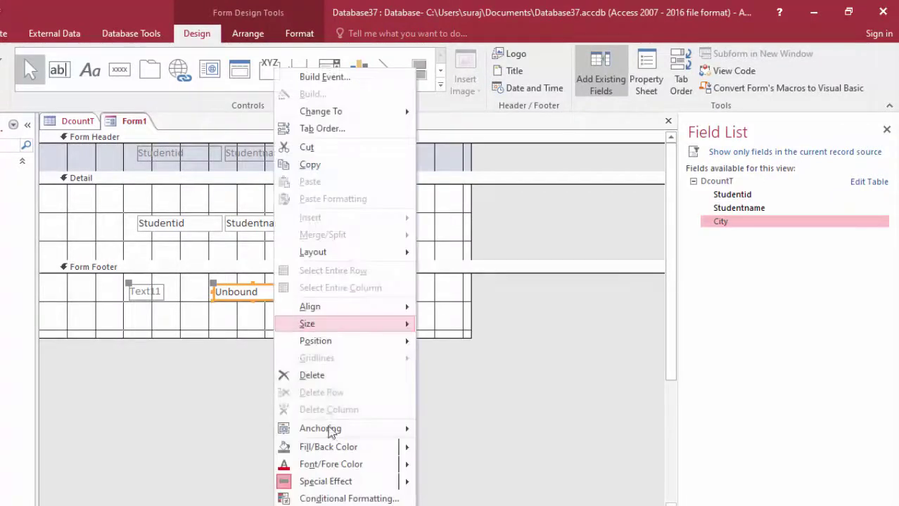
# Name the footer text box Count, delete its Text1 label, and select its Control Source.
pyautogui.click(331, 504)
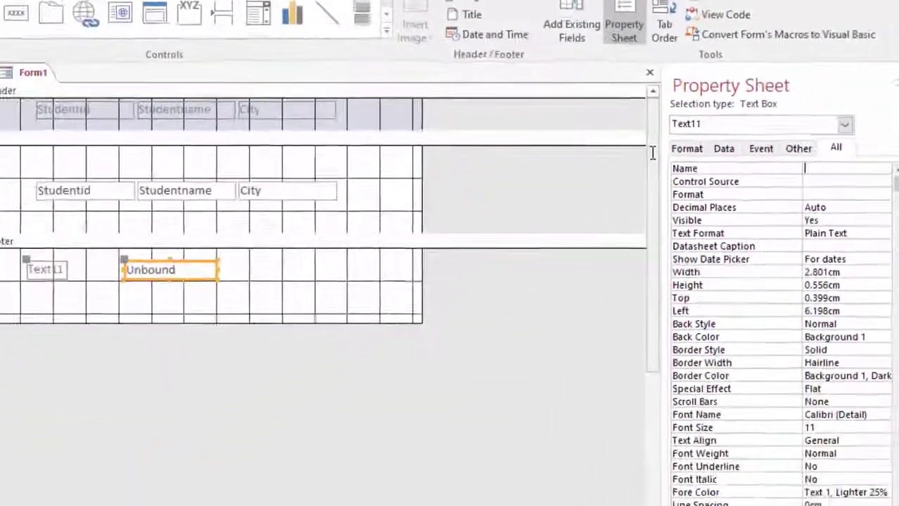
pyautogui.write('C')
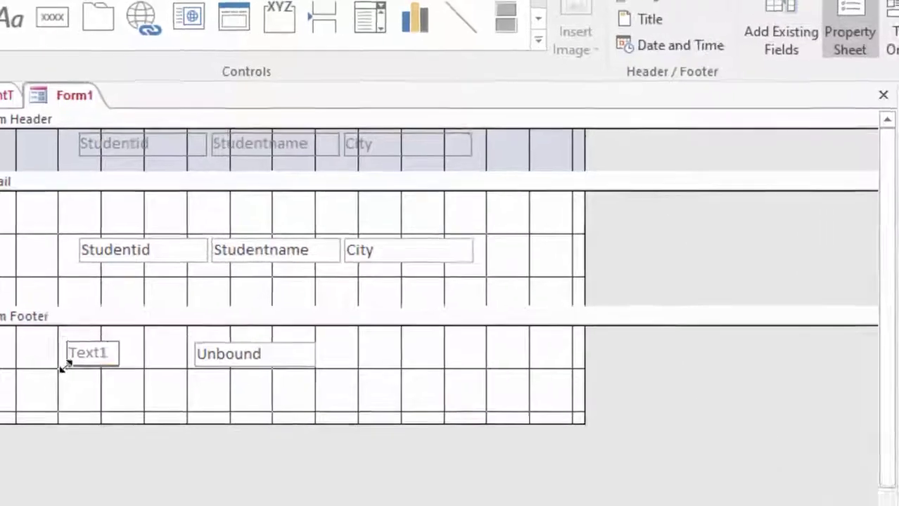
pyautogui.click(65, 364)
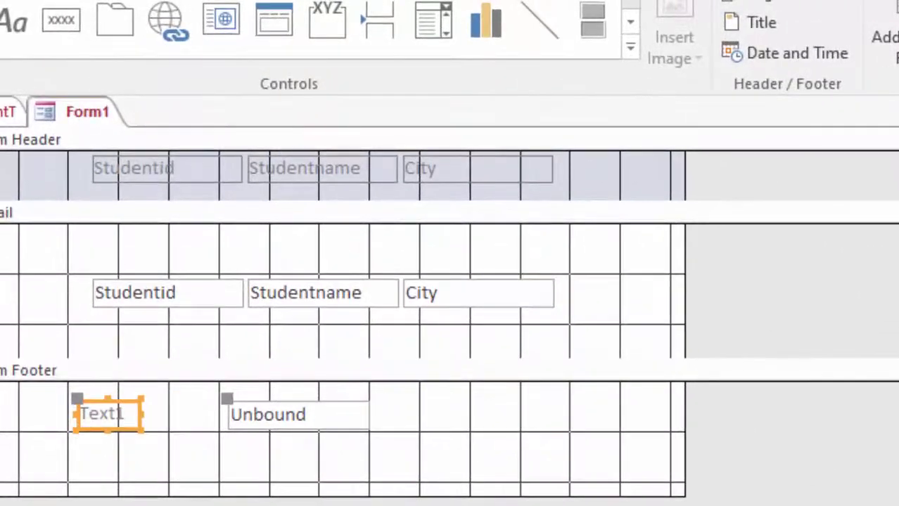
pyautogui.press('Delete')
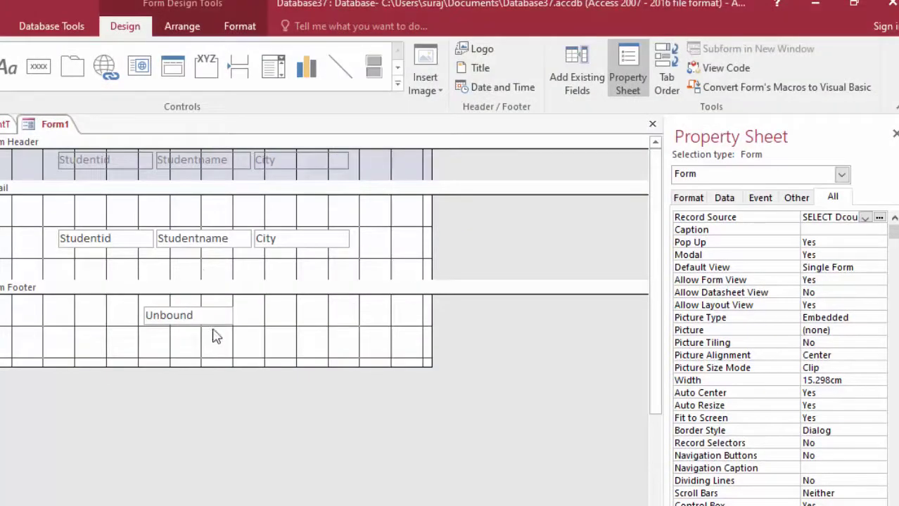
pyautogui.click(213, 325)
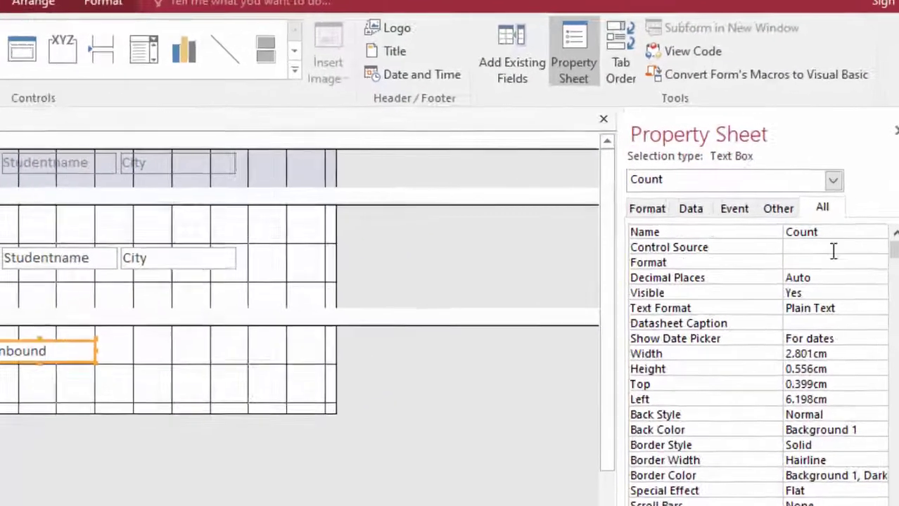
pyautogui.click(844, 230)
# Build the expression DCount("*","DcountT") in the Expression Builder for the Count box.
pyautogui.click(878, 275)
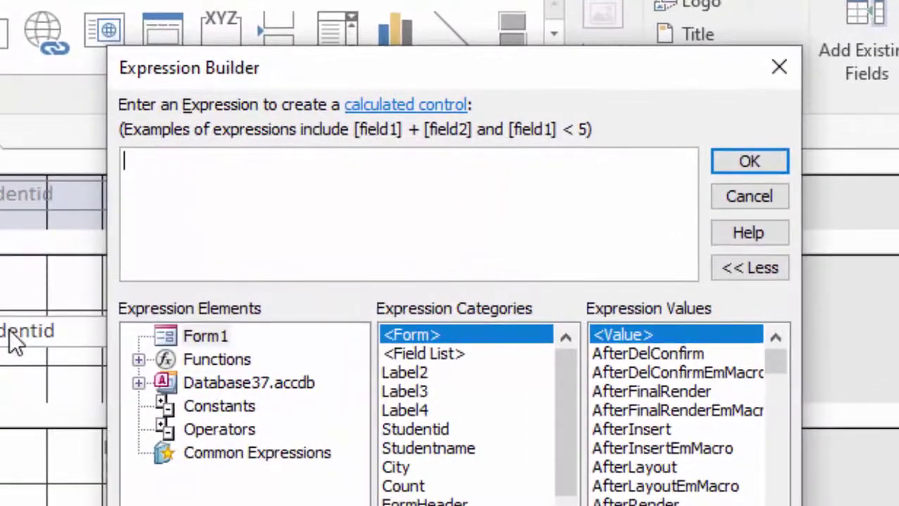
pyautogui.write('=')
pyautogui.press('BackSpace')
pyautogui.write('dcou')
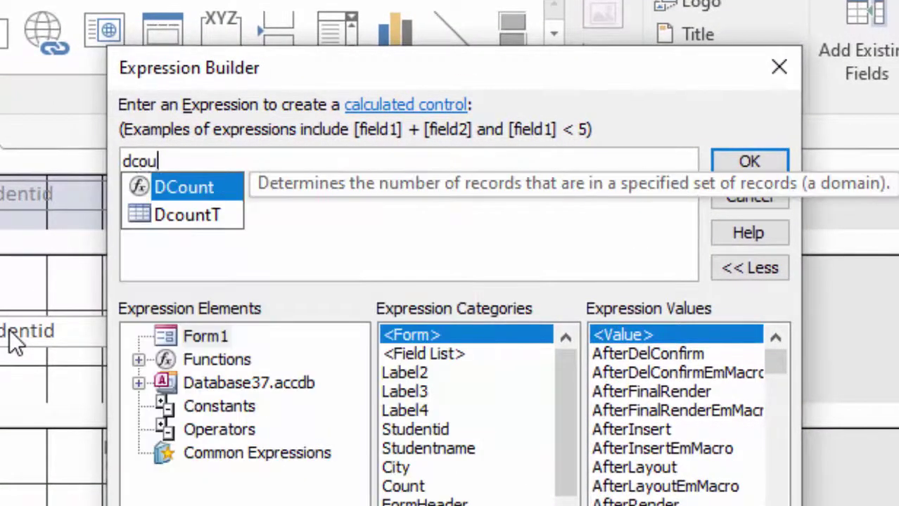
pyautogui.write('n')
pyautogui.press('Tab')
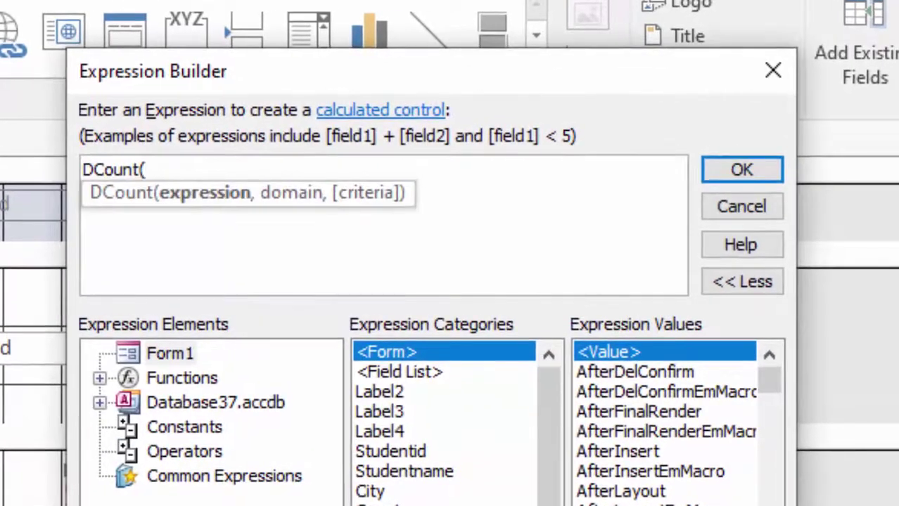
pyautogui.write('"')
pyautogui.write('*"')
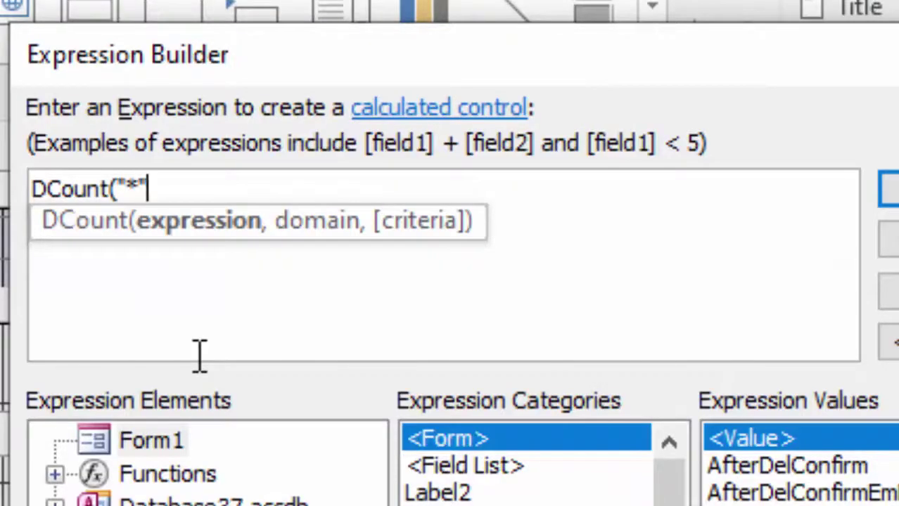
pyautogui.write(',')
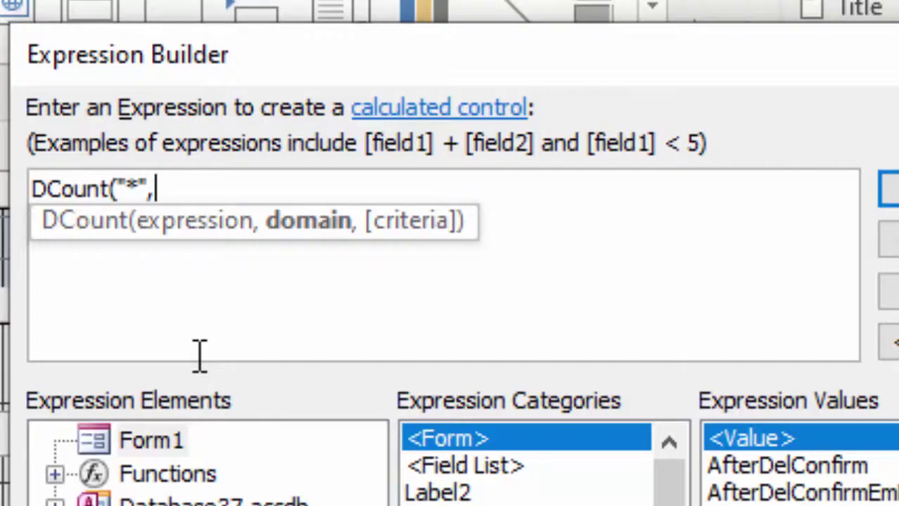
pyautogui.write('"')
pyautogui.write('Dco')
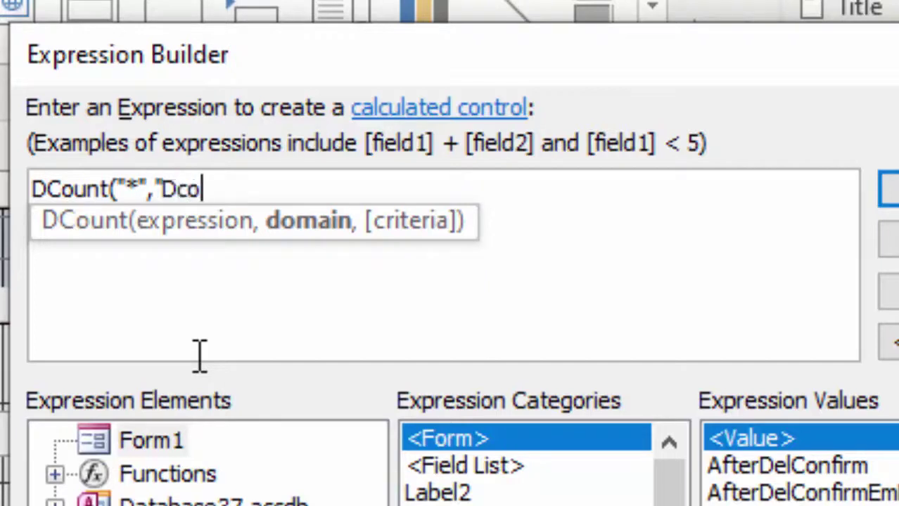
pyautogui.write('un')
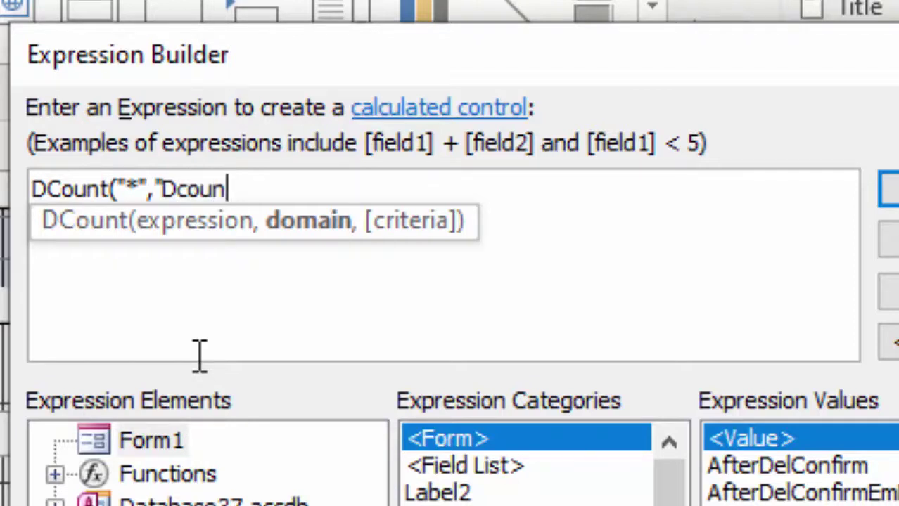
pyautogui.write('tT')
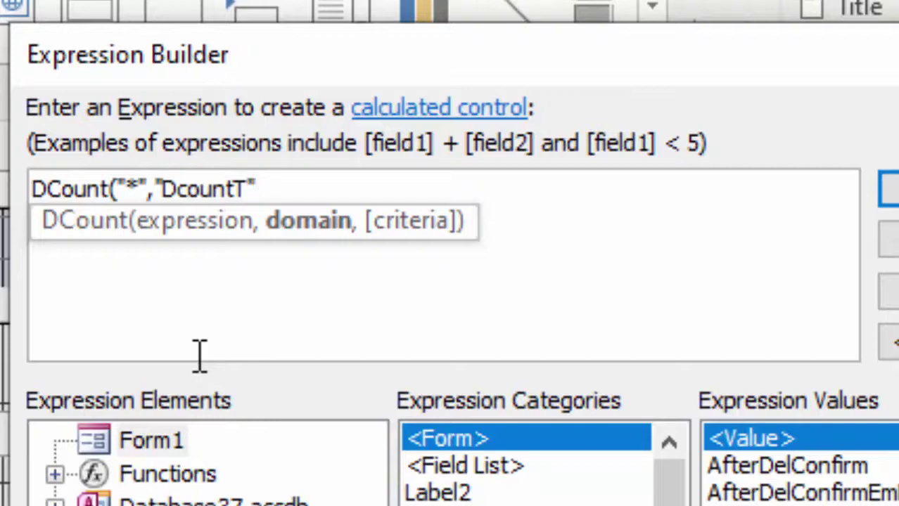
pyautogui.write(')')
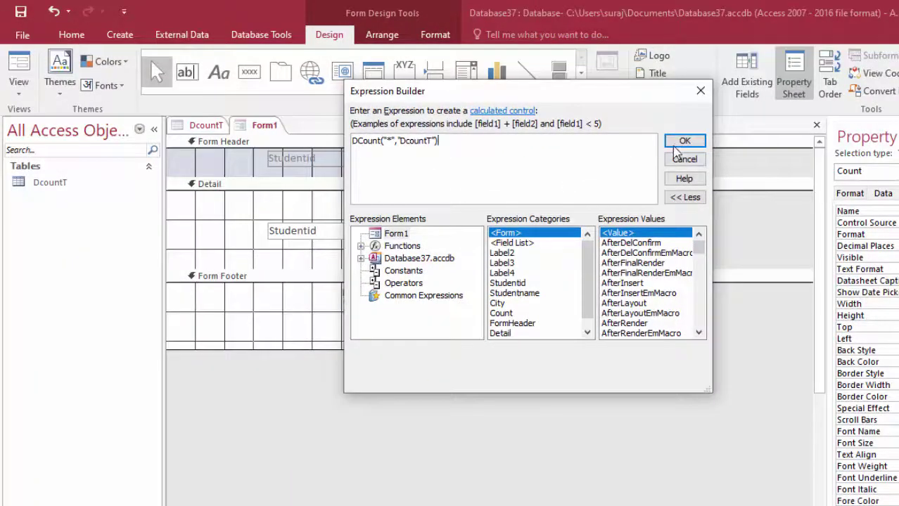
# Apply the DCount expression, check the Count box reads 7 in Form view, then close Form1.
pyautogui.click(682, 142)
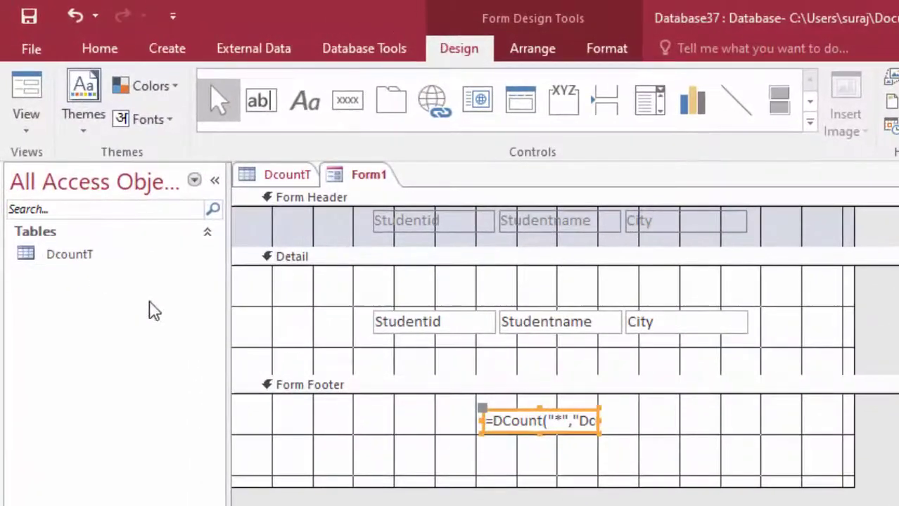
pyautogui.click(30, 86)
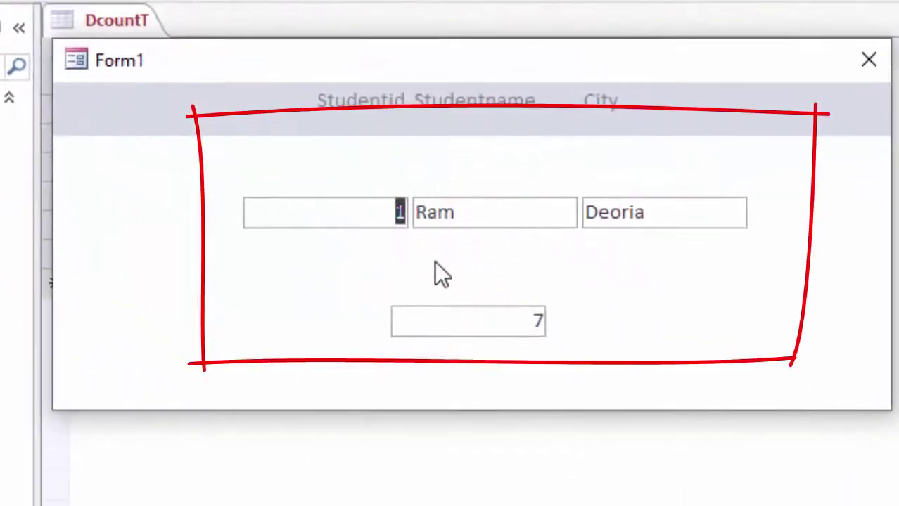
pyautogui.click(471, 325)
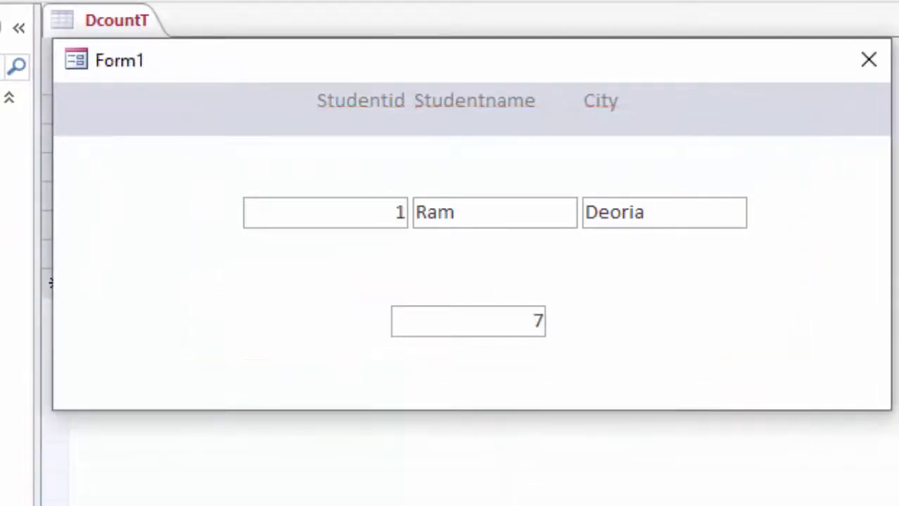
pyautogui.click(868, 63)
# Save the form's design under the name Dfrm.
pyautogui.click(624, 415)
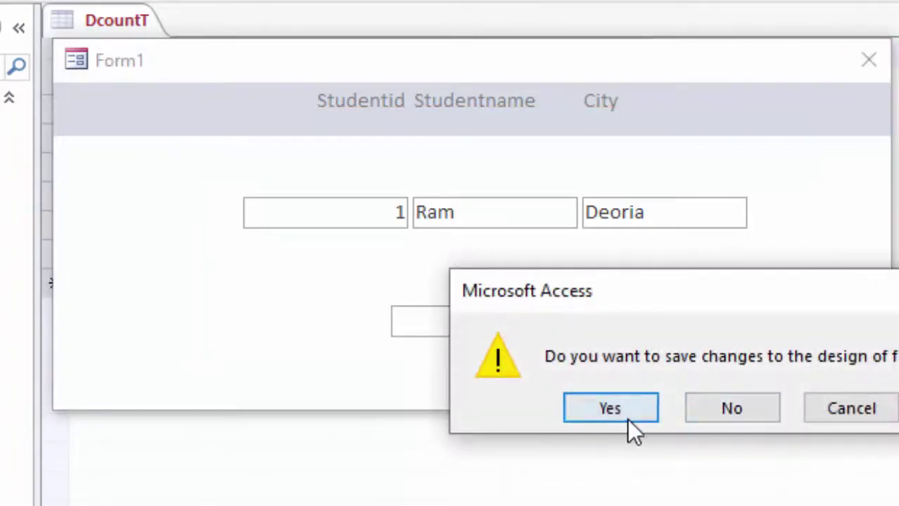
pyautogui.press('BackSpace')
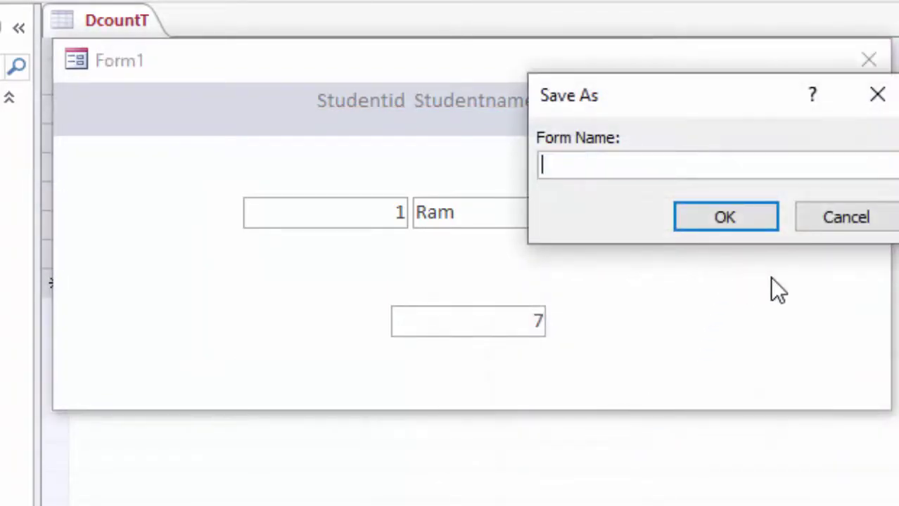
pyautogui.write('D')
pyautogui.write('m')
pyautogui.press('Return')
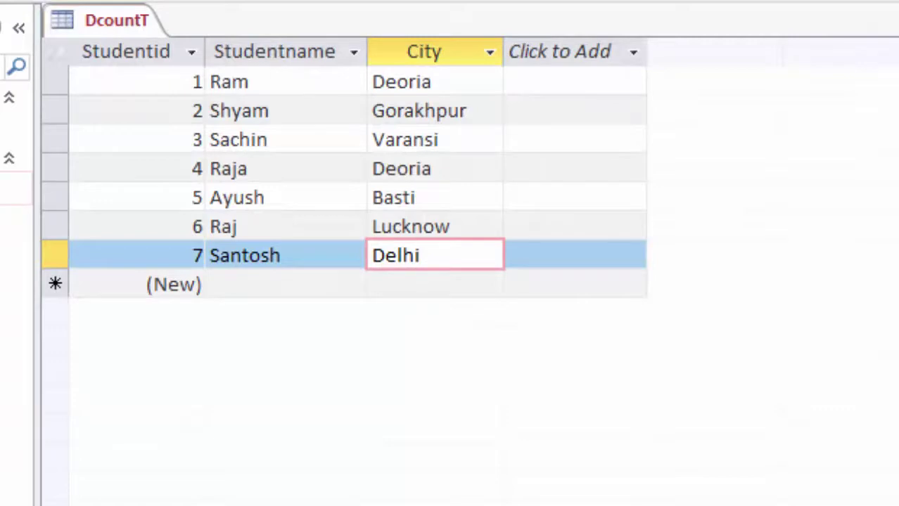
# Open Dfrm showing a count of 7, then add and save record 8: Durgesh from Muradabad.
pyautogui.doubleClick(15, 189)
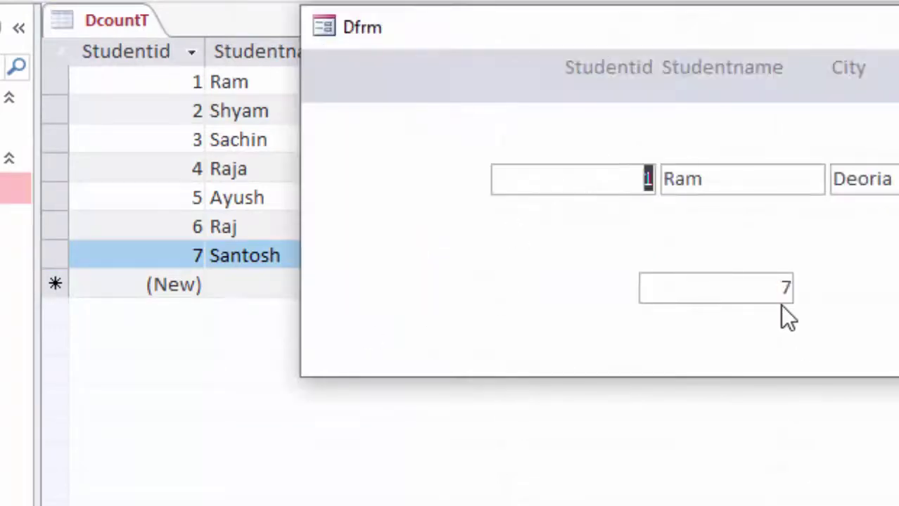
pyautogui.click(738, 287)
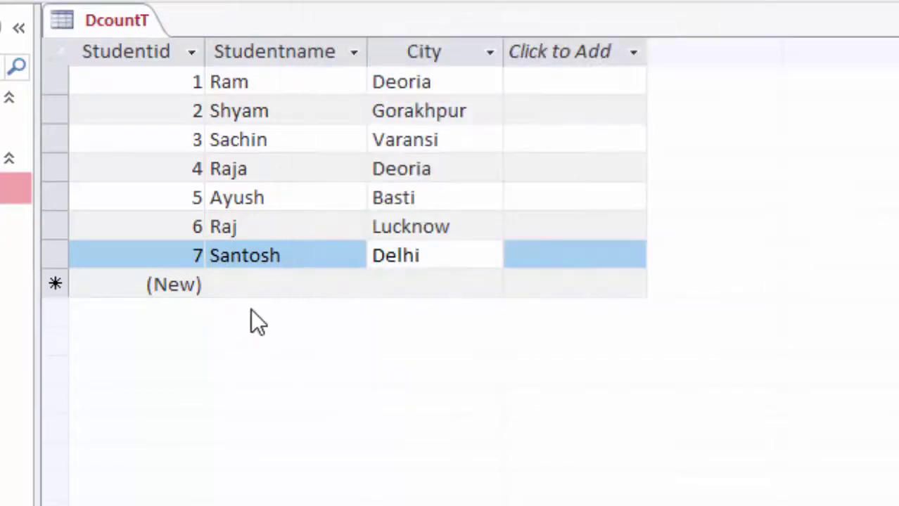
pyautogui.click(254, 286)
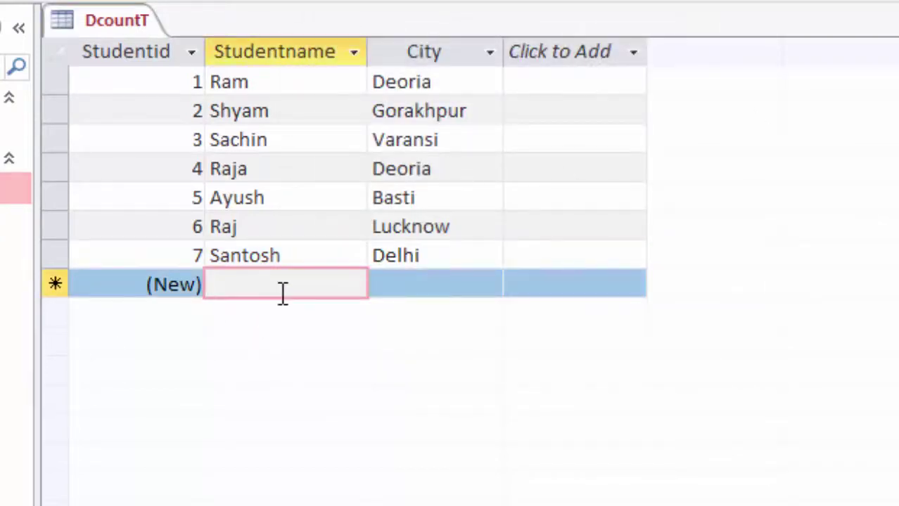
pyautogui.write('Durg')
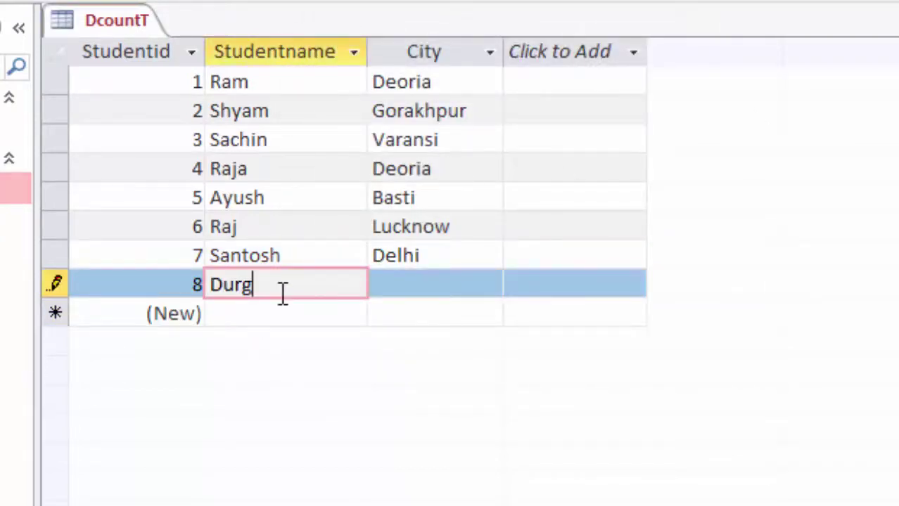
pyautogui.write('esh')
pyautogui.press('Tab')
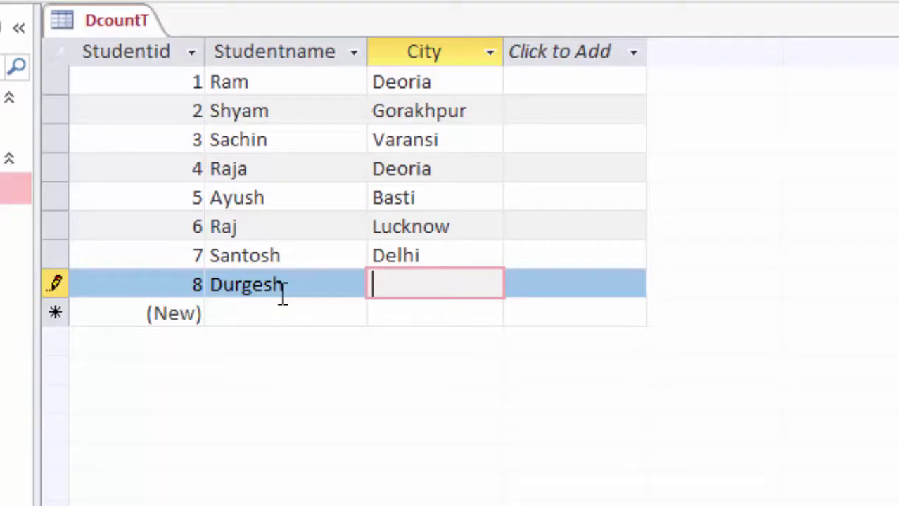
pyautogui.write('Mur')
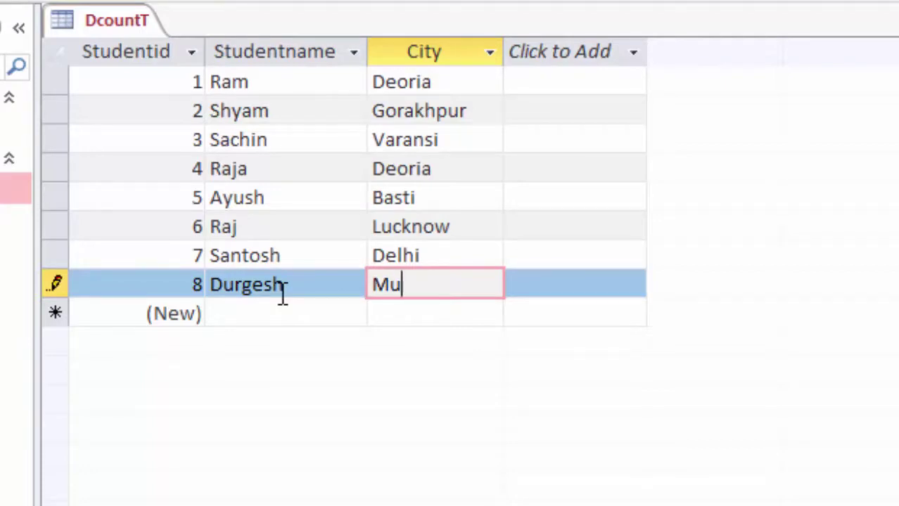
pyautogui.write('ada')
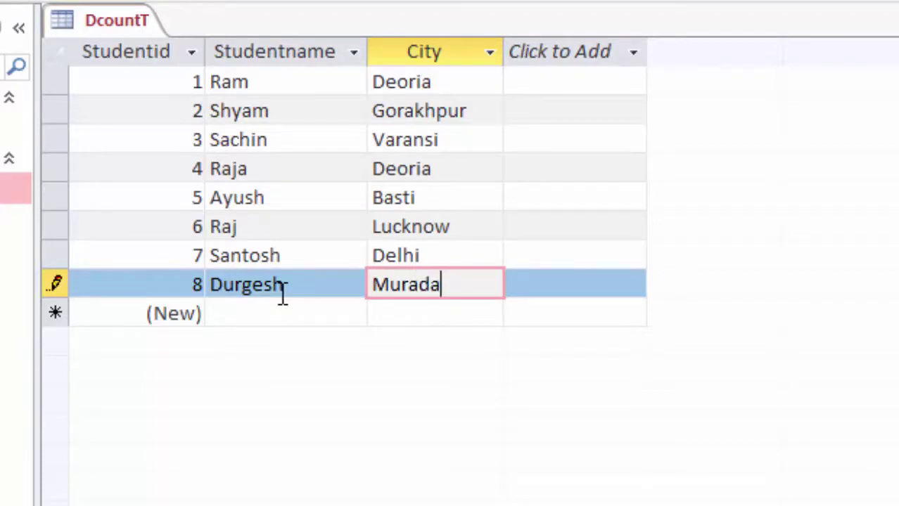
pyautogui.write('bad')
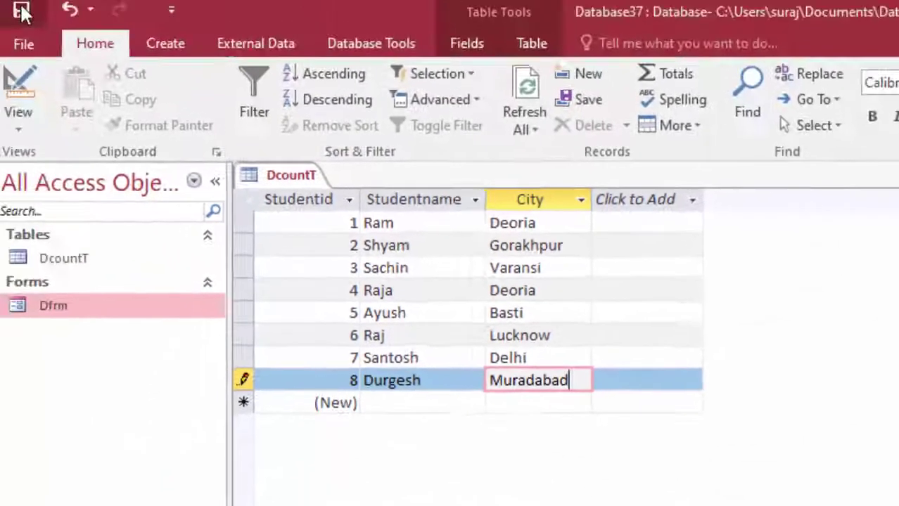
pyautogui.click(29, 16)
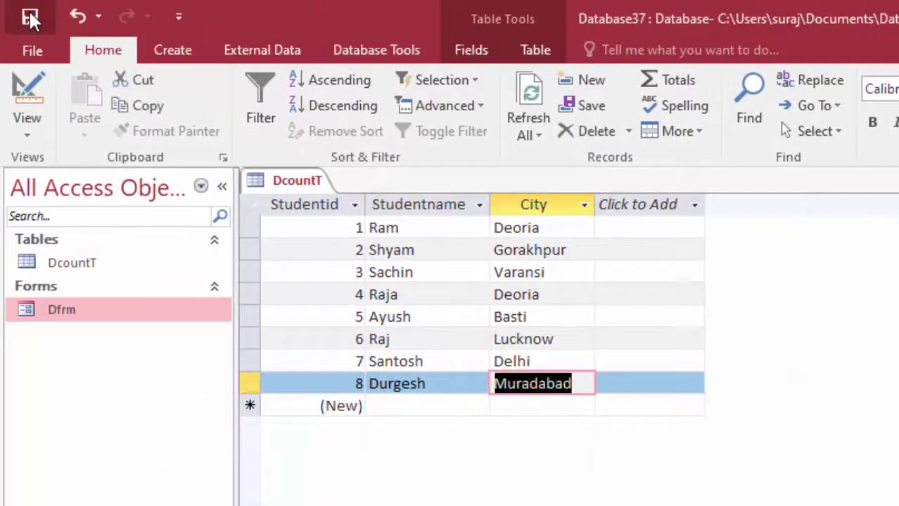
pyautogui.doubleClick(113, 313)
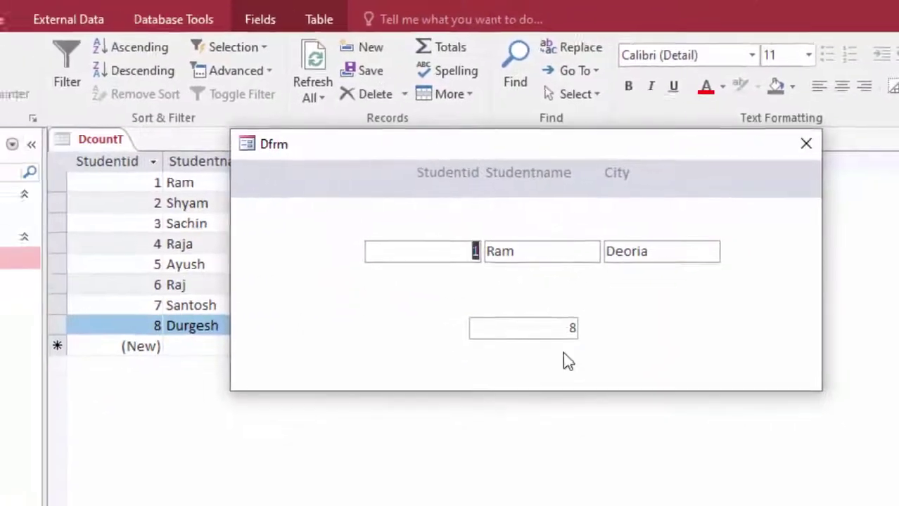
pyautogui.moveTo(420, 152); pyautogui.dragTo(681, 168)
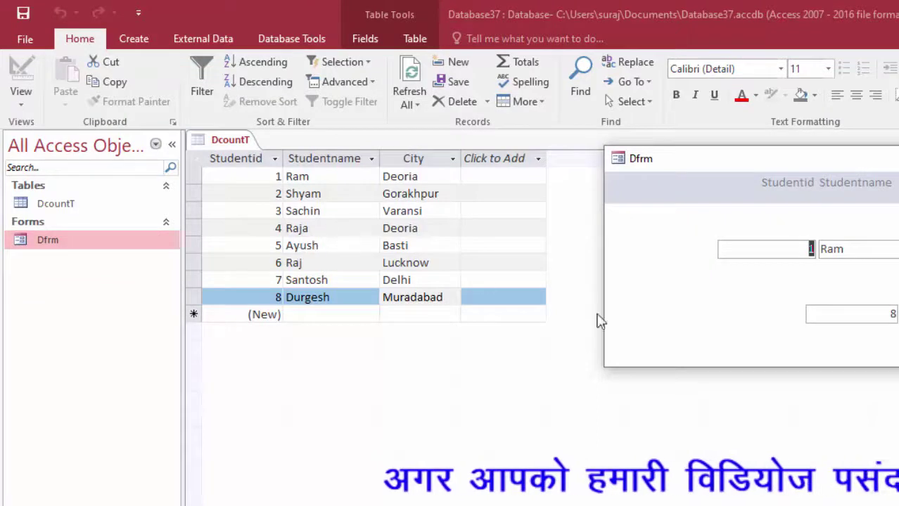
pyautogui.click(829, 316)
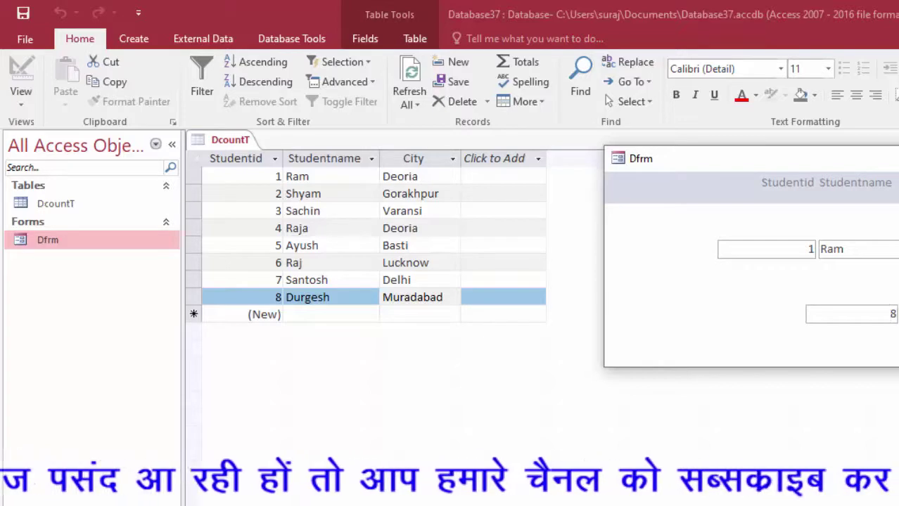
pyautogui.hotkey('ctrl', 'F4')
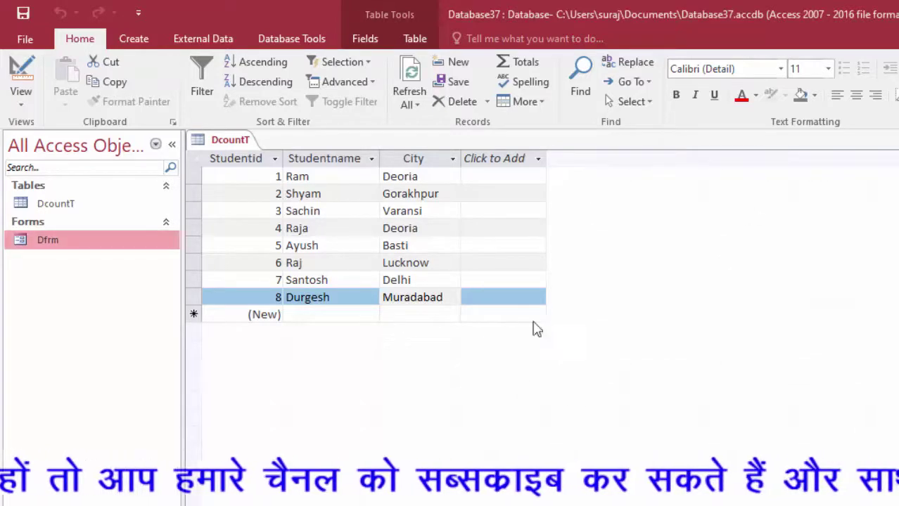
# Enter record 9, Ritesh from Delhi, and reopen Dfrm to see its count of 9.
pyautogui.click(317, 316)
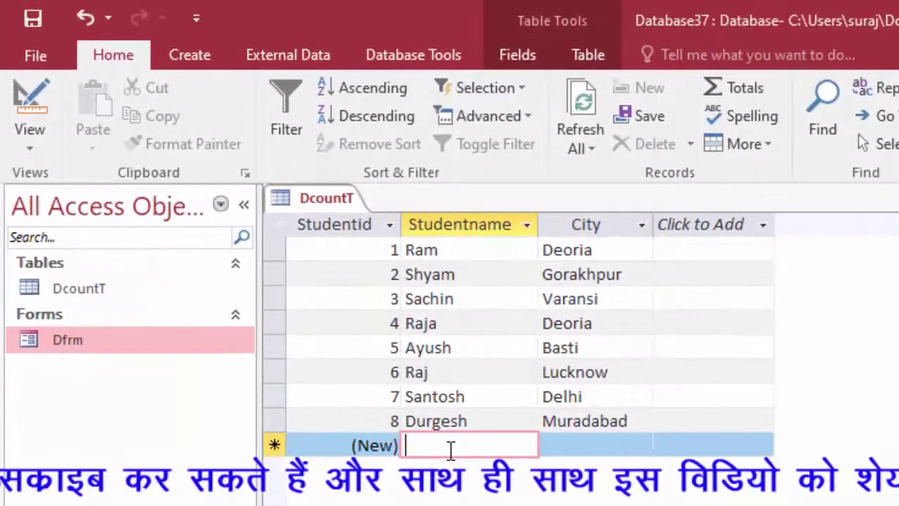
pyautogui.write('Ritesh')
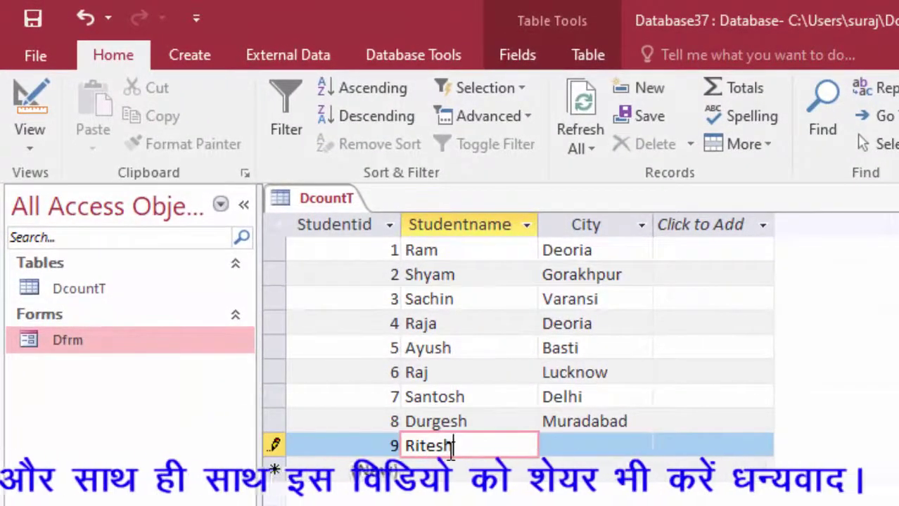
pyautogui.press('Tab')
pyautogui.write('Delhi')
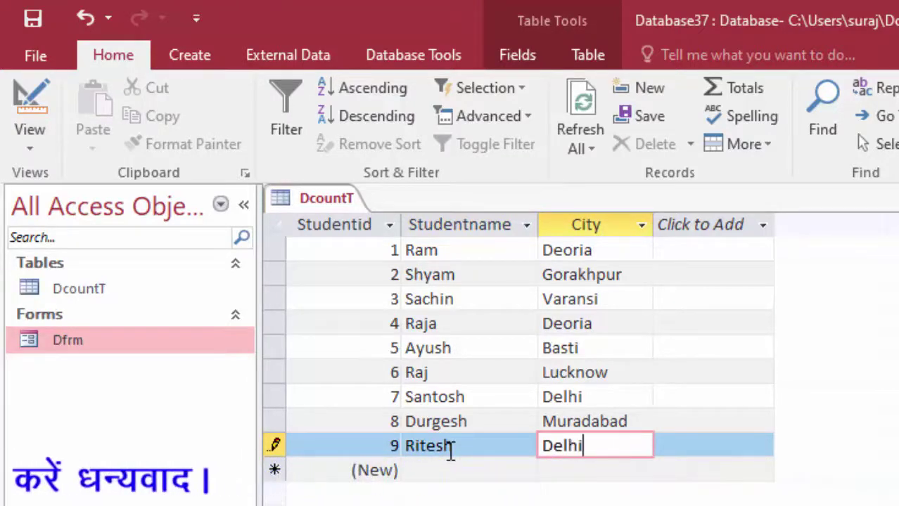
pyautogui.press('Tab')
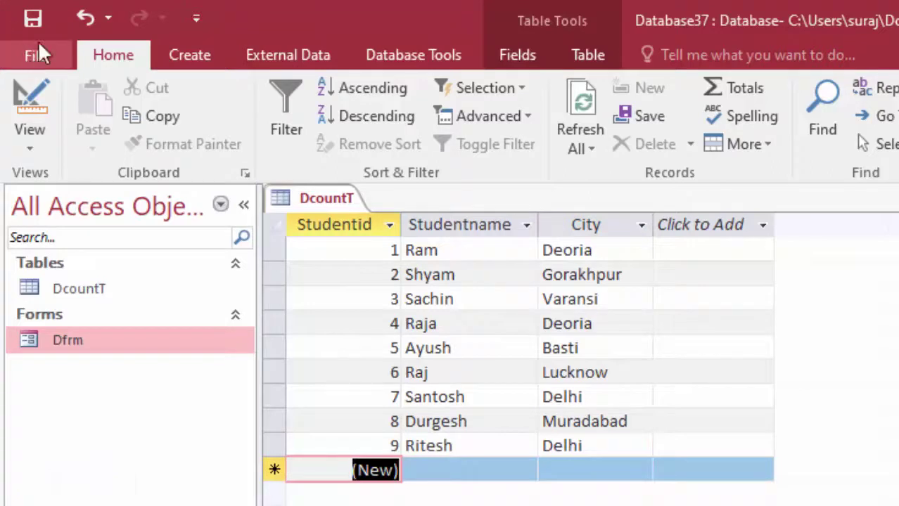
pyautogui.doubleClick(141, 348)
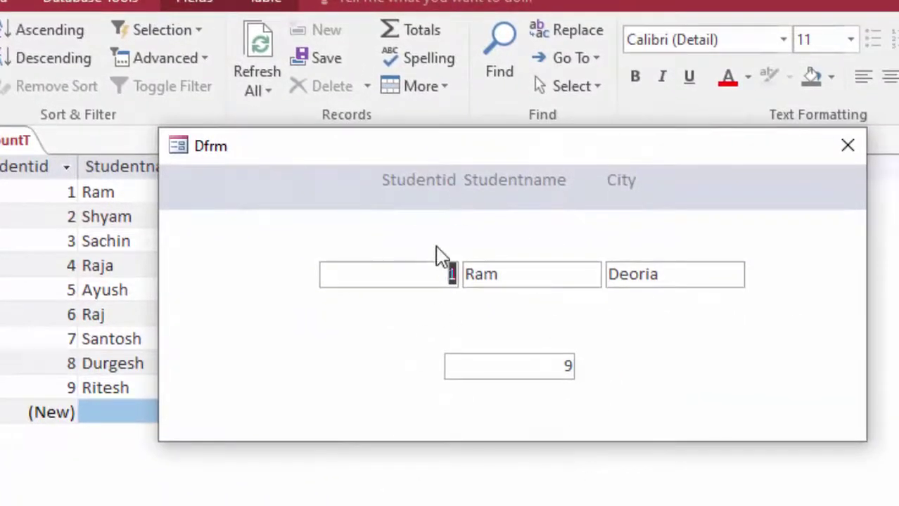
# Close Dfrm and start a new blank form in Design view.
pyautogui.click(847, 148)
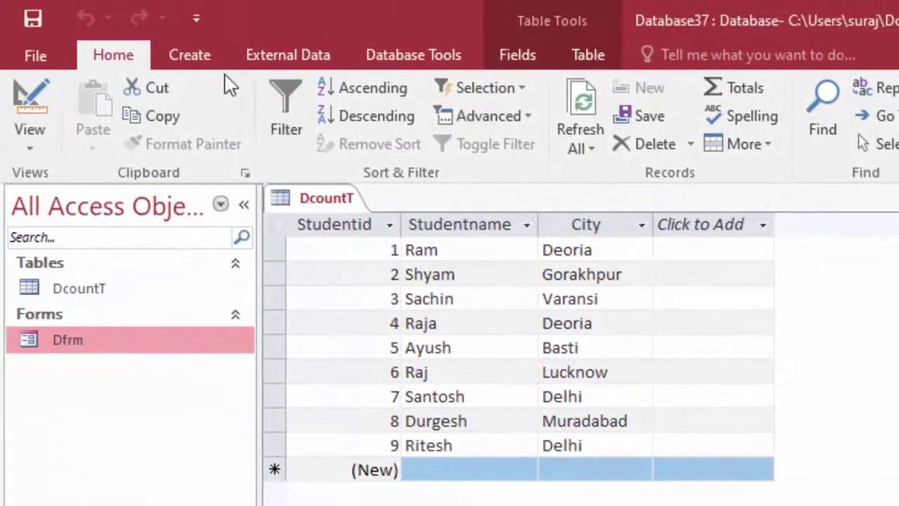
pyautogui.click(208, 60)
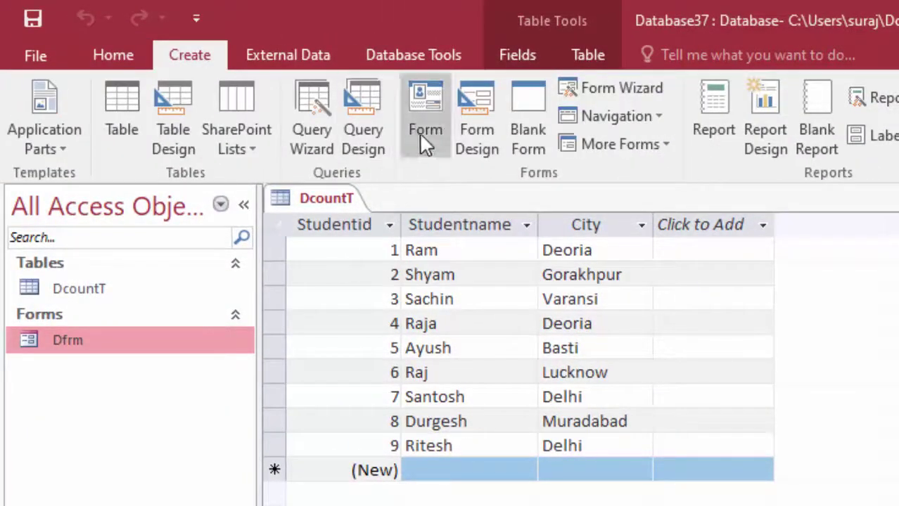
pyautogui.click(476, 119)
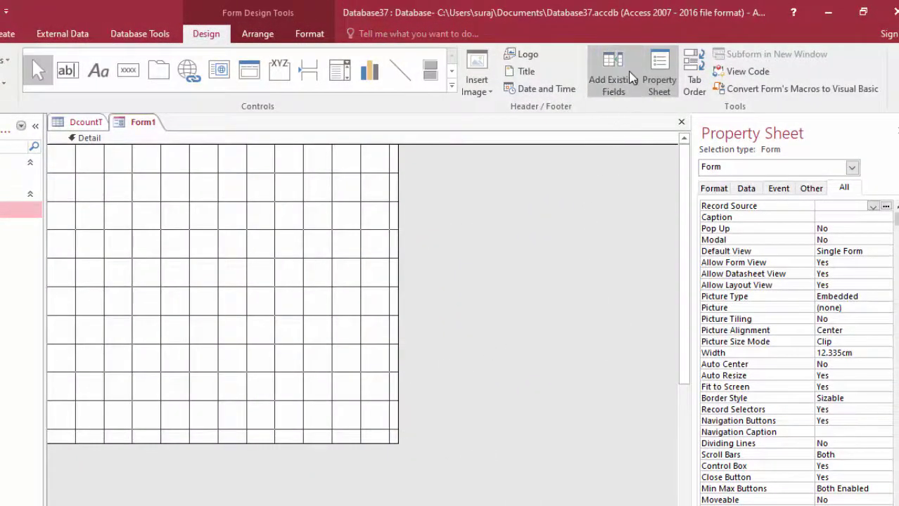
# Add the Studentid, Studentname and City fields from DcountT to the form.
pyautogui.click(617, 79)
pyautogui.doubleClick(763, 199)
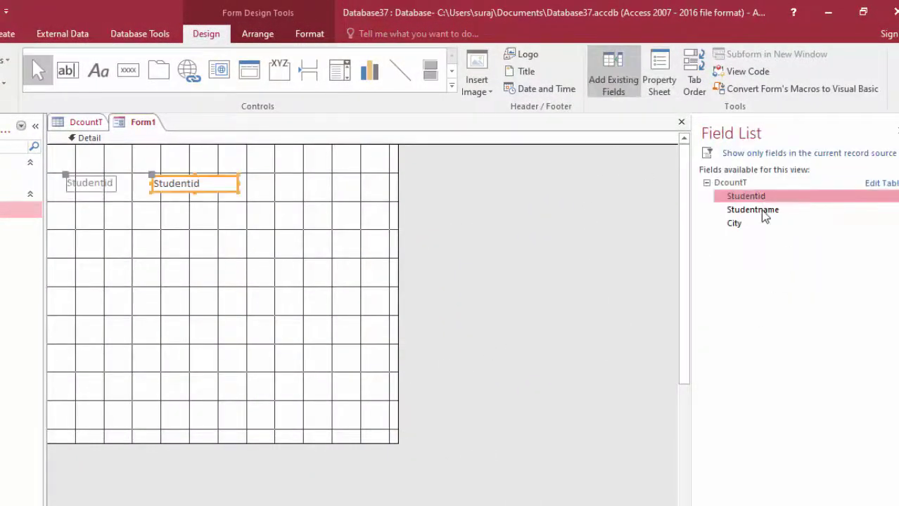
pyautogui.click(767, 212)
pyautogui.doubleClick(766, 211)
pyautogui.doubleClick(757, 224)
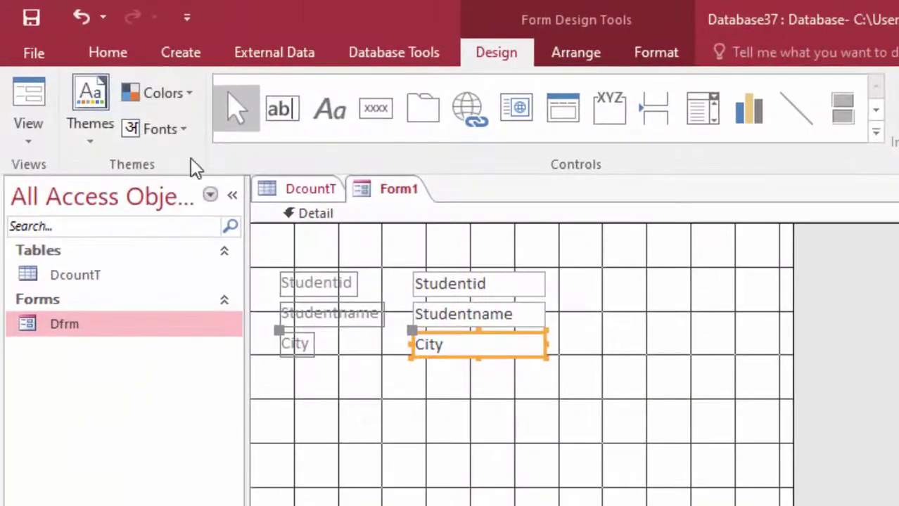
# Draw a text box below City and change its label caption from Text3 to Count.
pyautogui.click(281, 109)
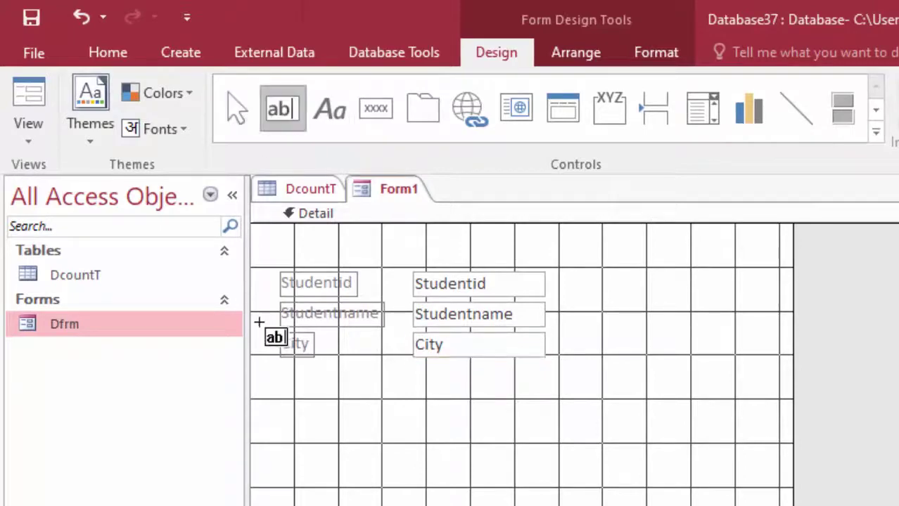
pyautogui.moveTo(409, 417)
pyautogui.mouseDown()
pyautogui.moveTo(466, 495)
pyautogui.moveTo(595, 462)
pyautogui.mouseUp()
pyautogui.click(171, 244)
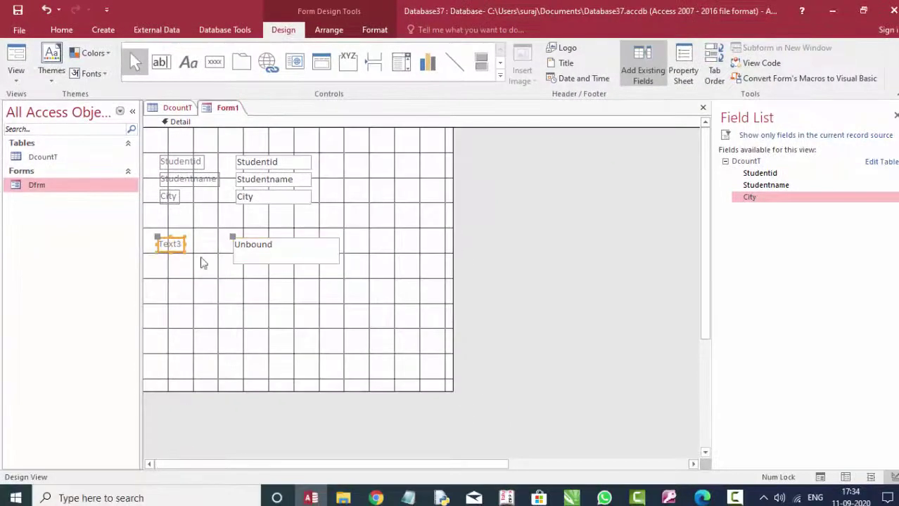
pyautogui.click(683, 70)
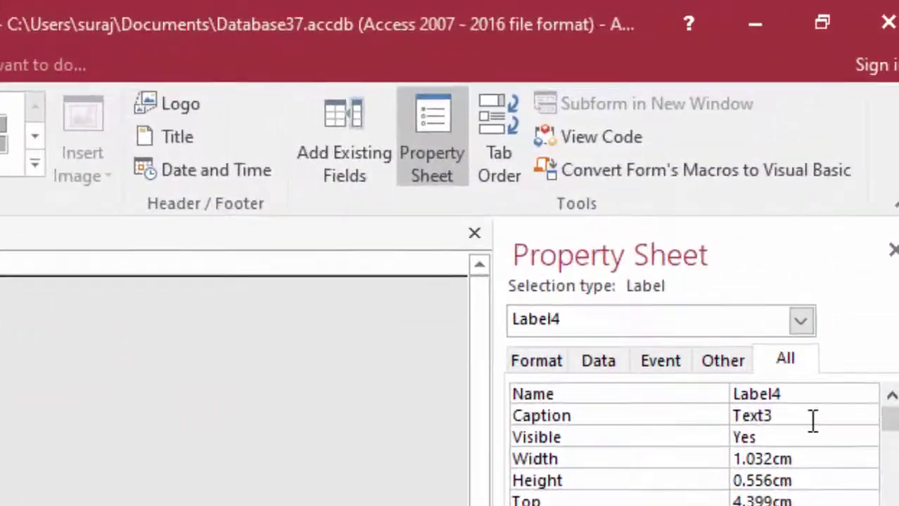
pyautogui.doubleClick(735, 416)
pyautogui.press('BackSpace')
pyautogui.write('Co')
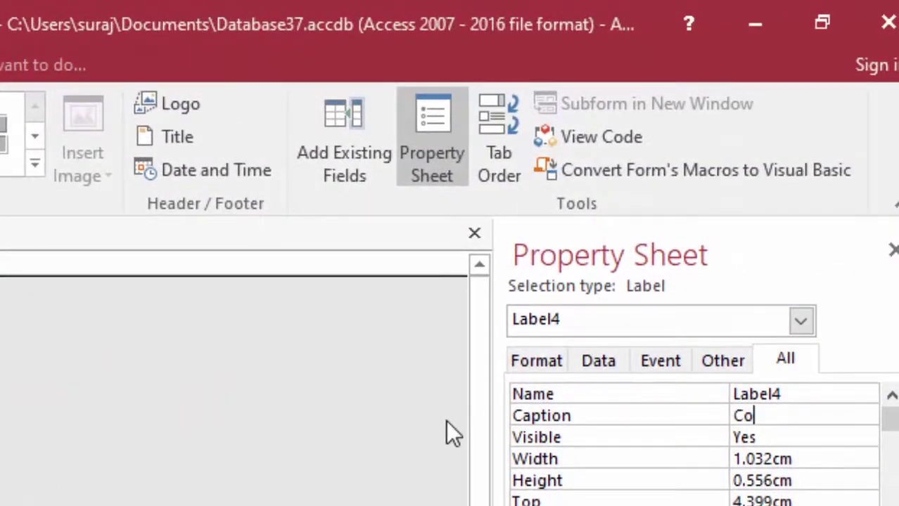
pyautogui.write('unt')
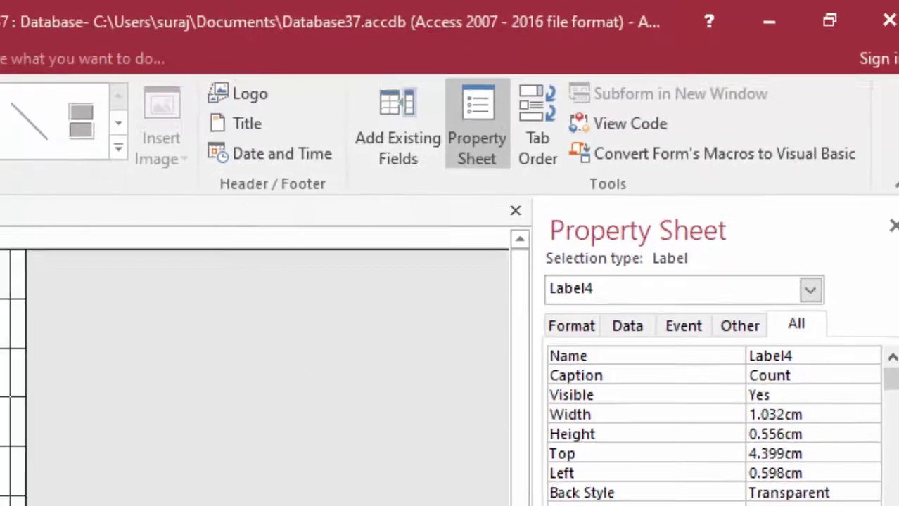
# Rename the text box Count and open the Expression Builder for its Control Source.
pyautogui.click(30, 397)
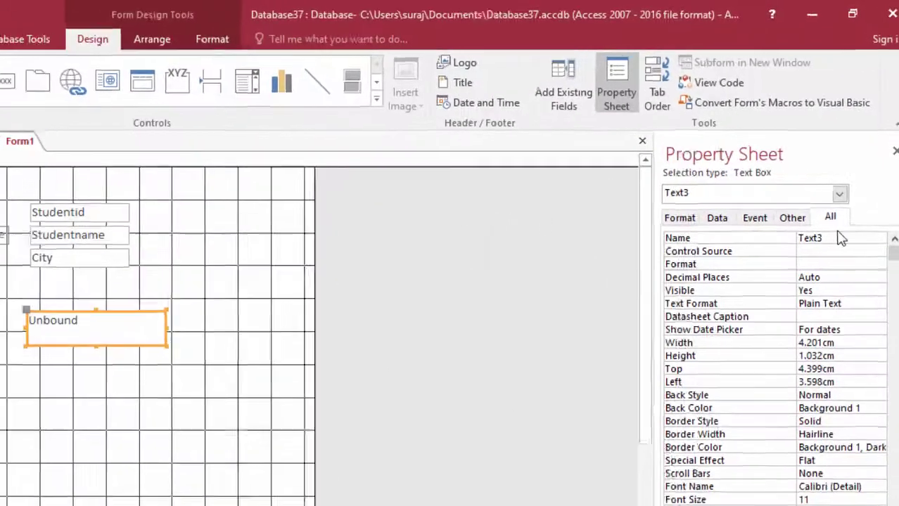
pyautogui.click(841, 239)
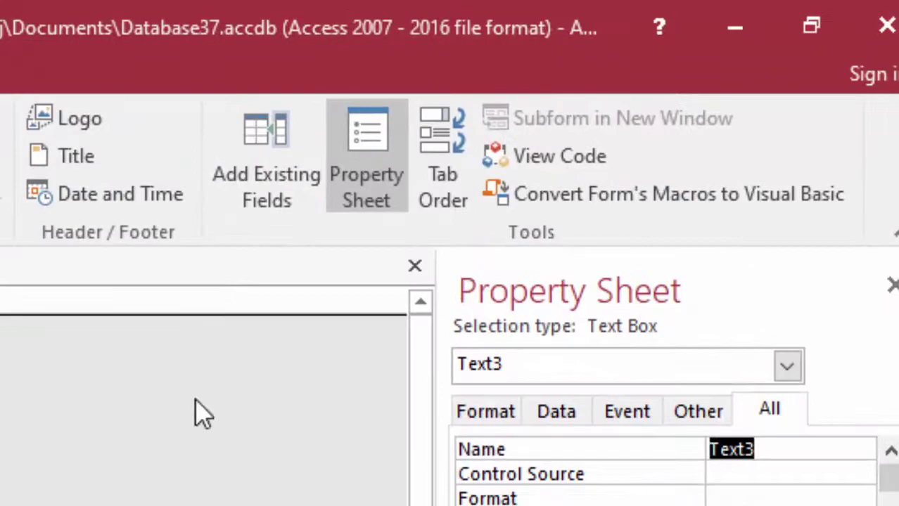
pyautogui.press('BackSpace')
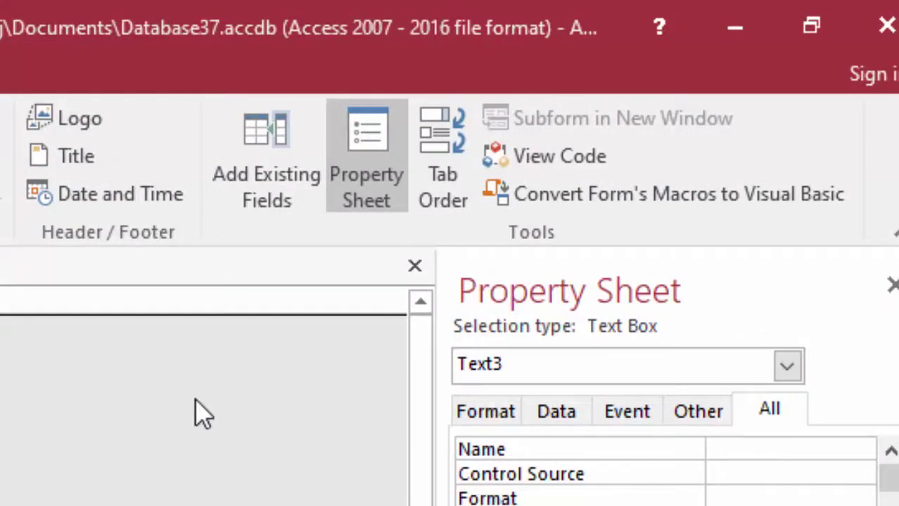
pyautogui.write('Coun')
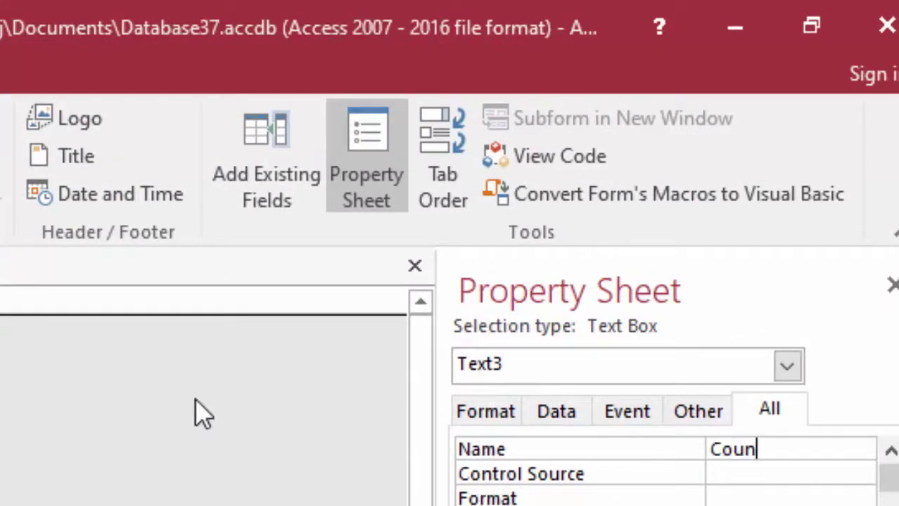
pyautogui.write('t')
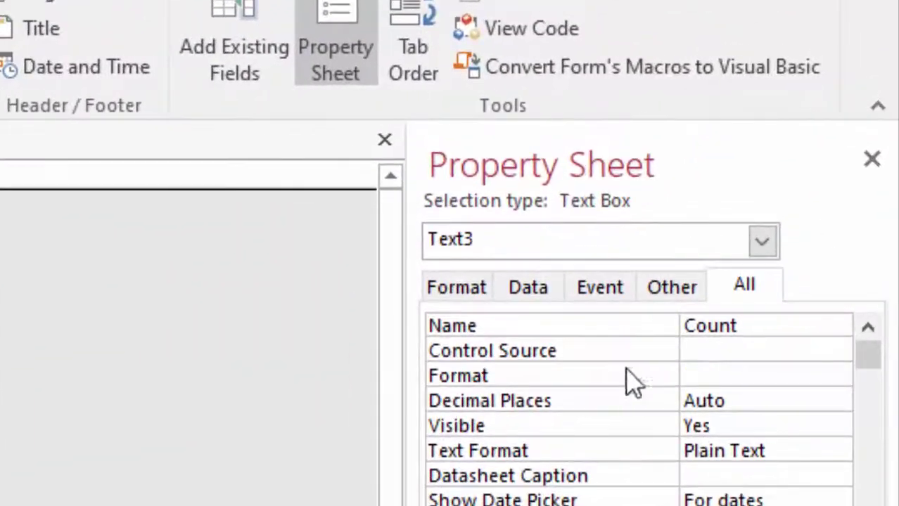
pyautogui.click(707, 355)
pyautogui.click(840, 350)
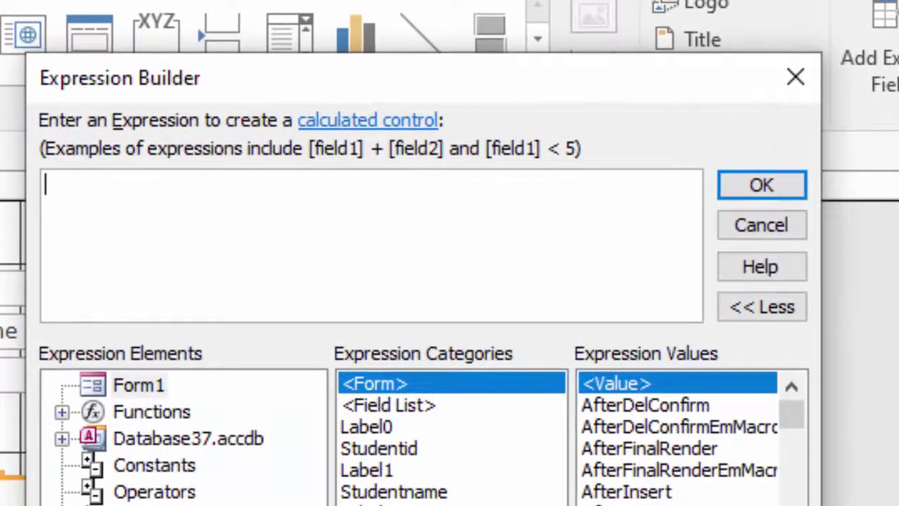
# Set the Count box's source to =DCount("*","DcountT") and apply it.
pyautogui.write('dcoun')
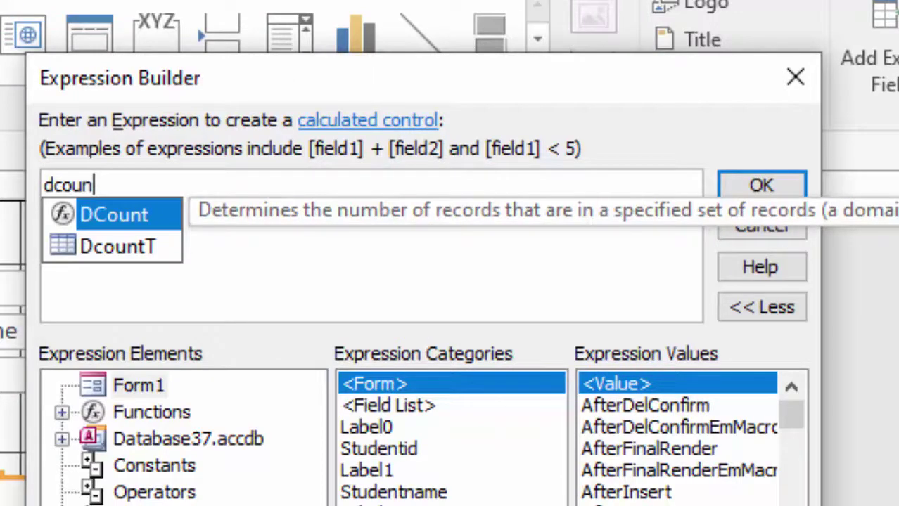
pyautogui.press('Tab')
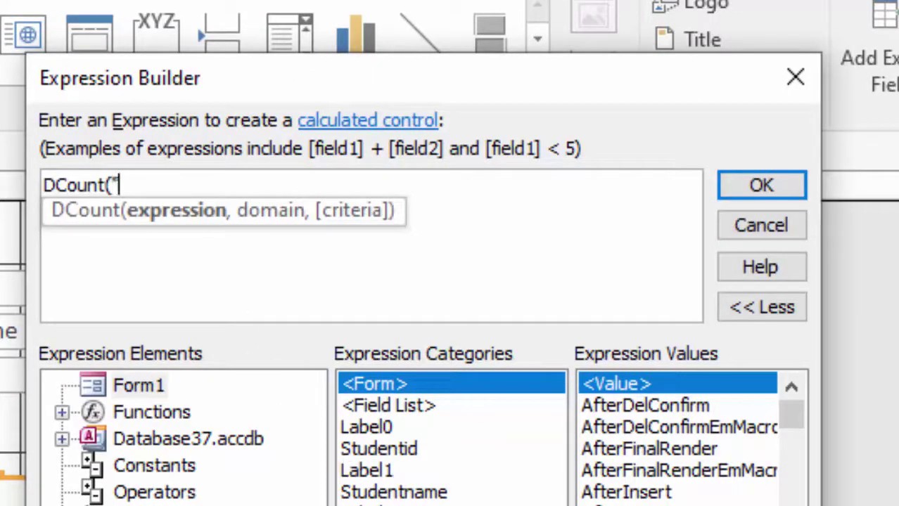
pyautogui.write('*')
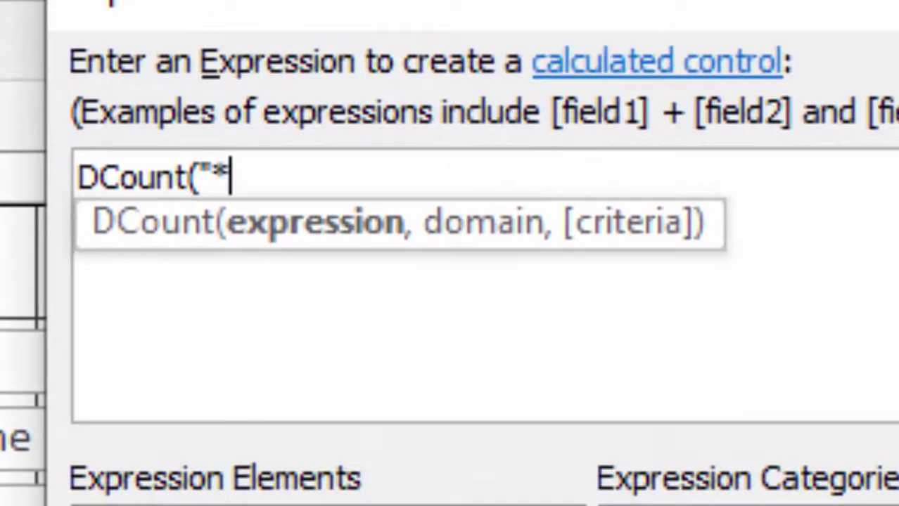
pyautogui.write('",')
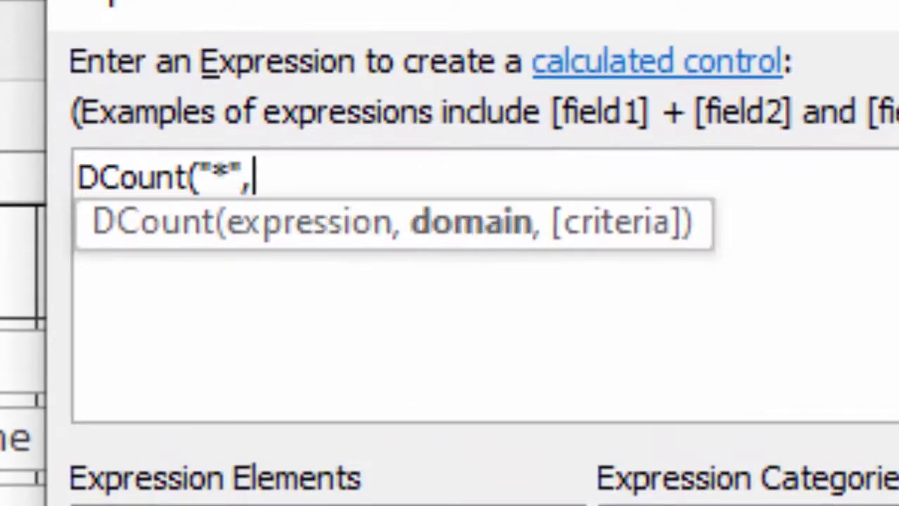
pyautogui.write('"')
pyautogui.write('D')
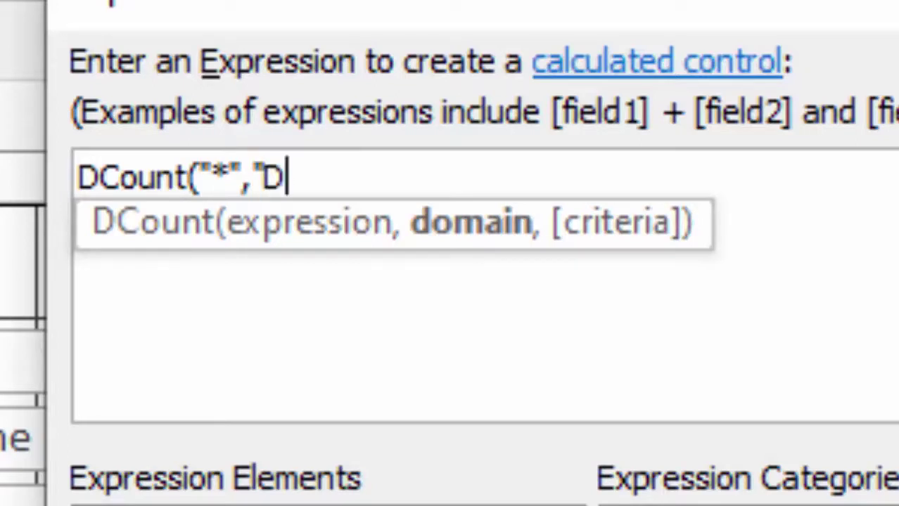
pyautogui.write('co')
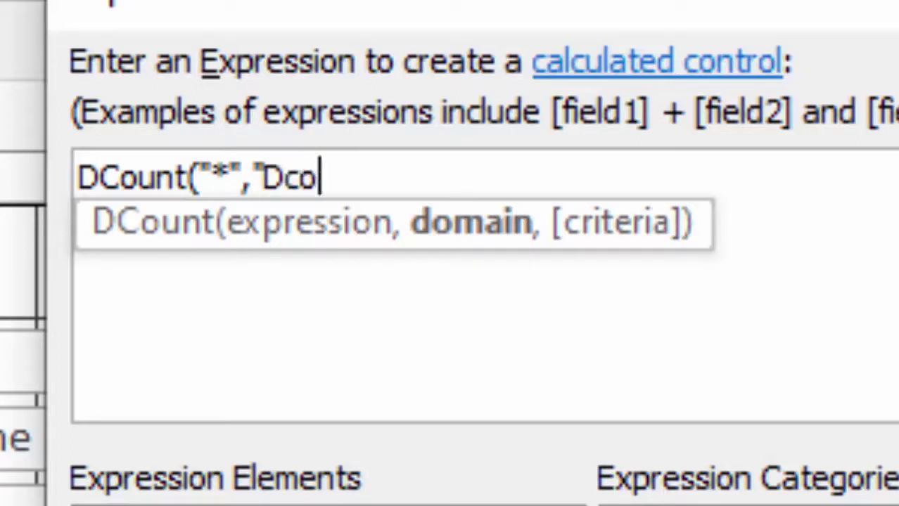
pyautogui.write('untT')
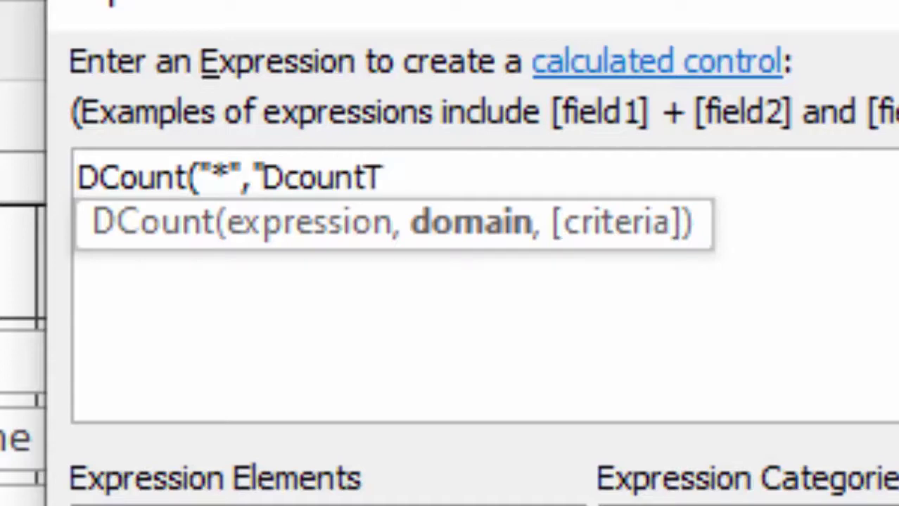
pyautogui.write('")')
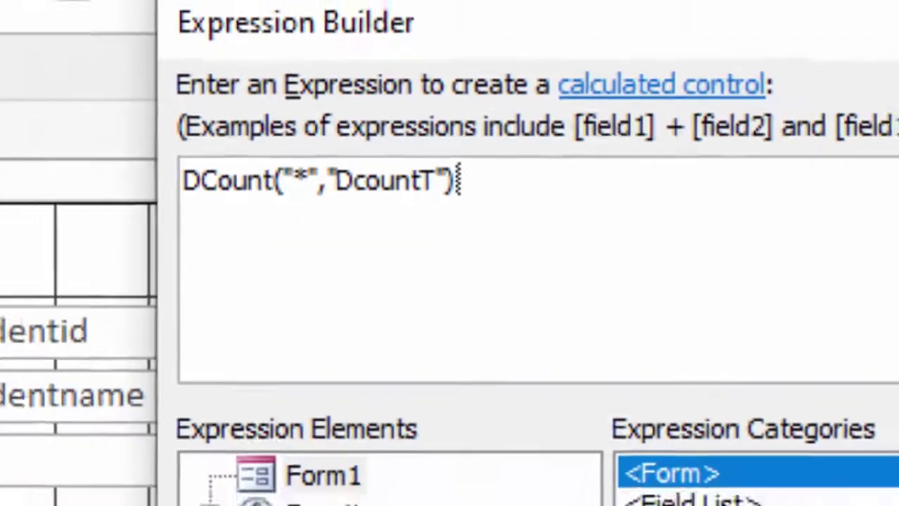
pyautogui.press('Return')
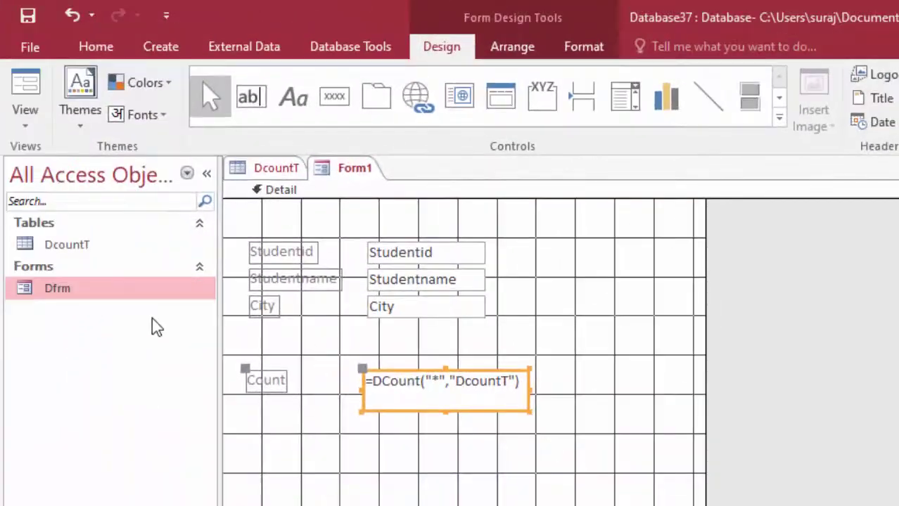
# Run Form1 in Form view showing a count of 9, checking Dfrm shows the same.
pyautogui.click(25, 96)
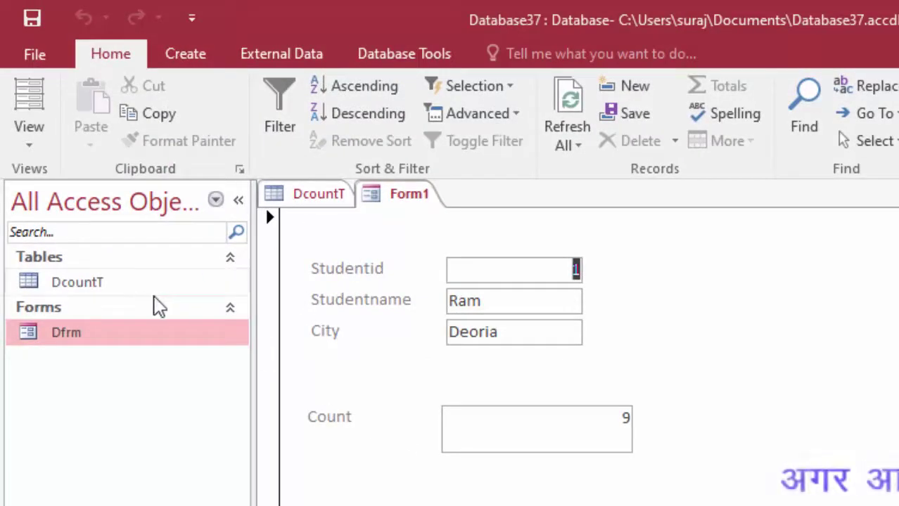
pyautogui.doubleClick(148, 336)
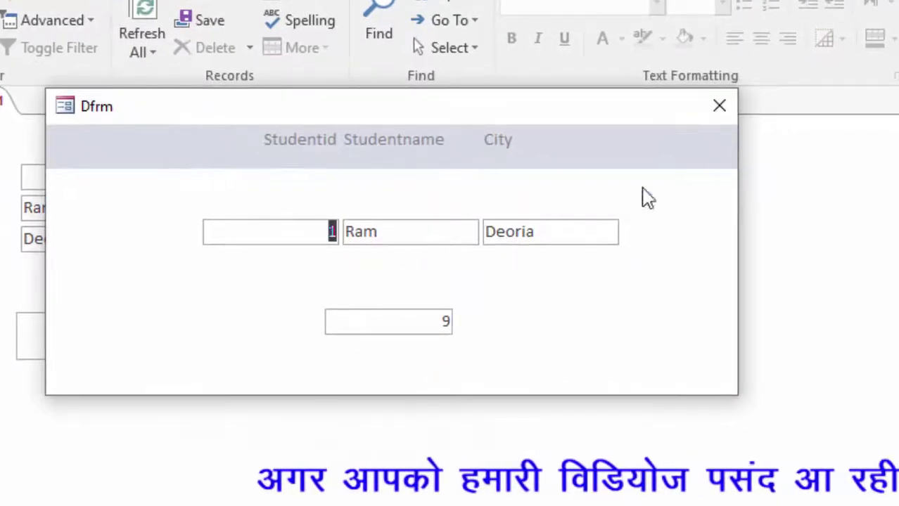
pyautogui.click(727, 107)
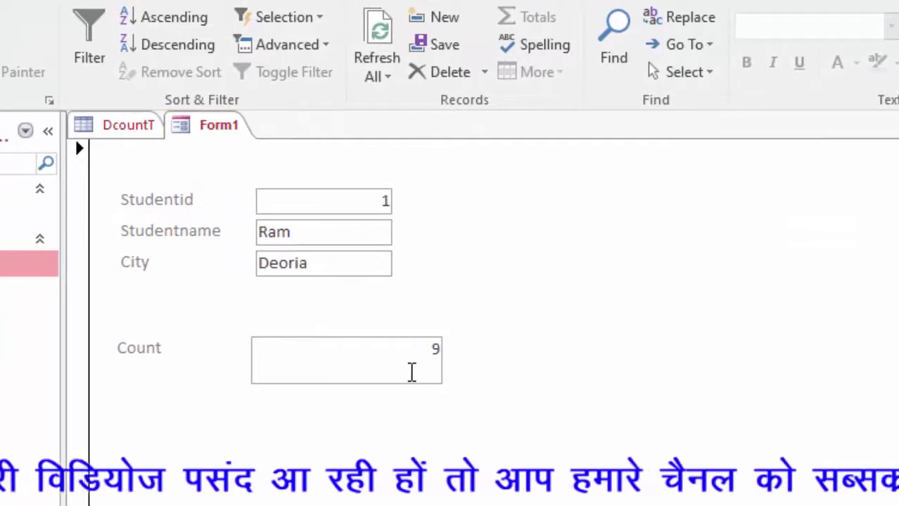
# Page to a blank record and enter a tenth student's name and city.
pyautogui.click(415, 370)
pyautogui.press('pagedown')
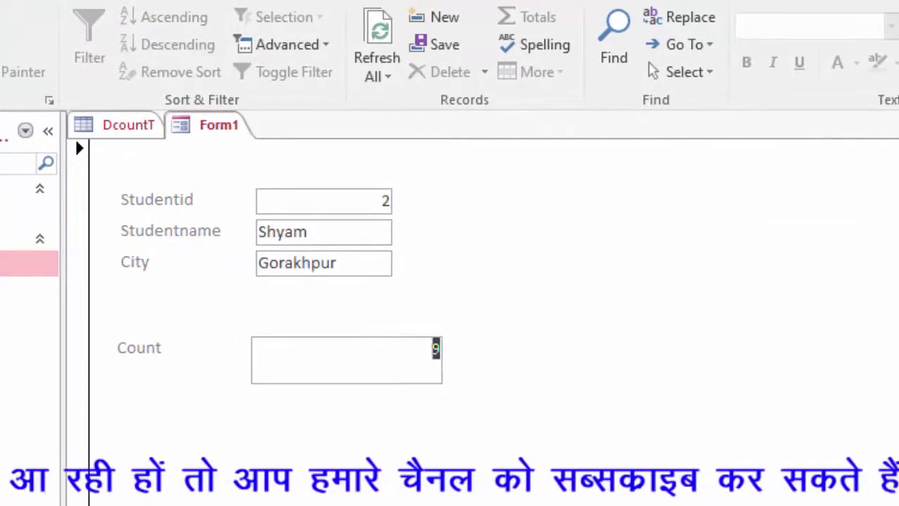
pyautogui.press('pagedown')
pyautogui.press('pagedown')
pyautogui.press('pagedown')
pyautogui.press('pagedown')
pyautogui.press('pagedown')
pyautogui.press('pagedown')
pyautogui.press('pagedown')
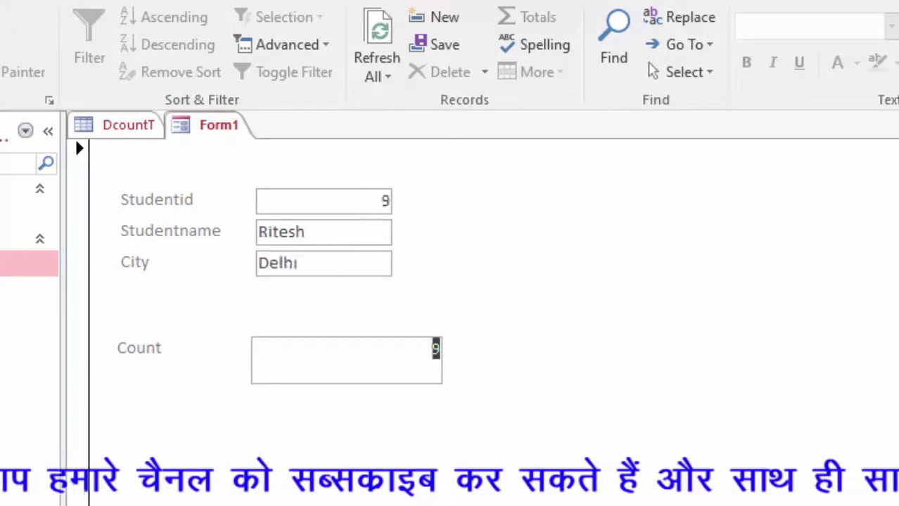
pyautogui.press('pagedown')
pyautogui.click(307, 232)
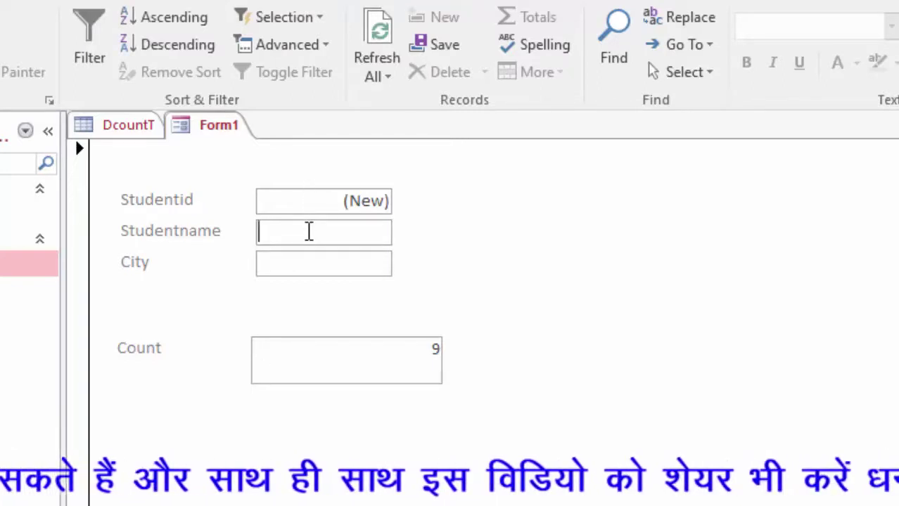
pyautogui.write('Esha')
pyautogui.press('Tab')
pyautogui.write('Deoria')
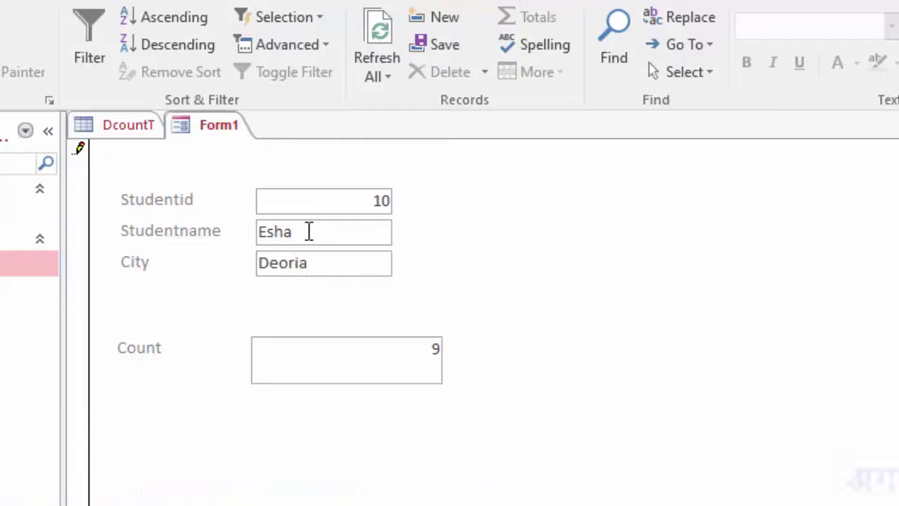
pyautogui.press('Tab')
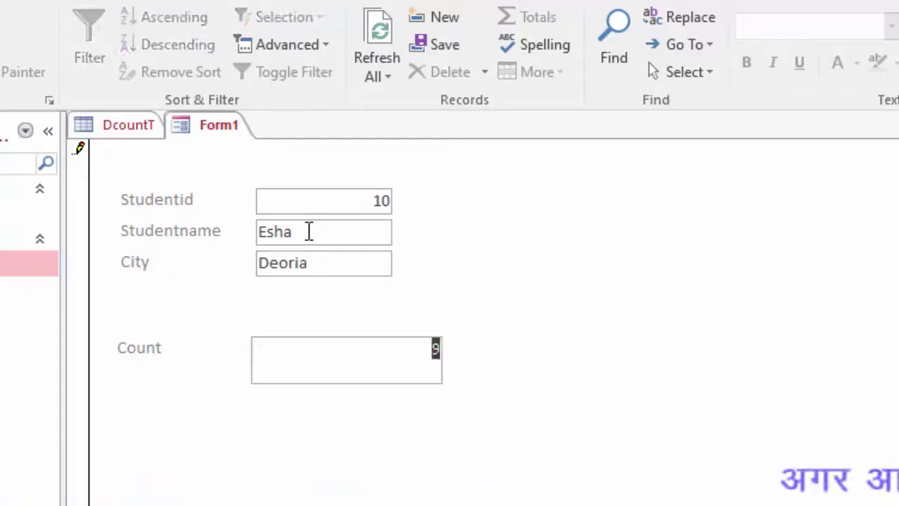
pyautogui.click(378, 365)
# Save the form as Form1 and close it.
pyautogui.hotkey('ctrl', 's')
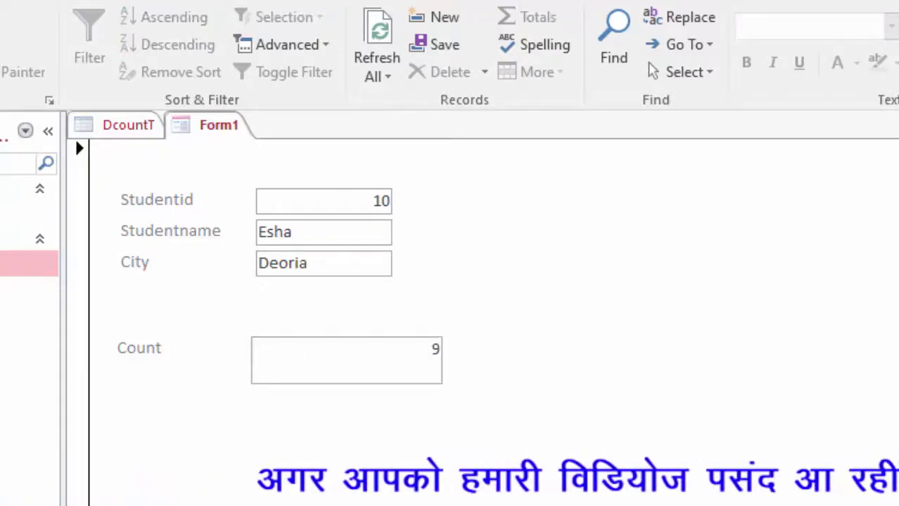
pyautogui.click(631, 295)
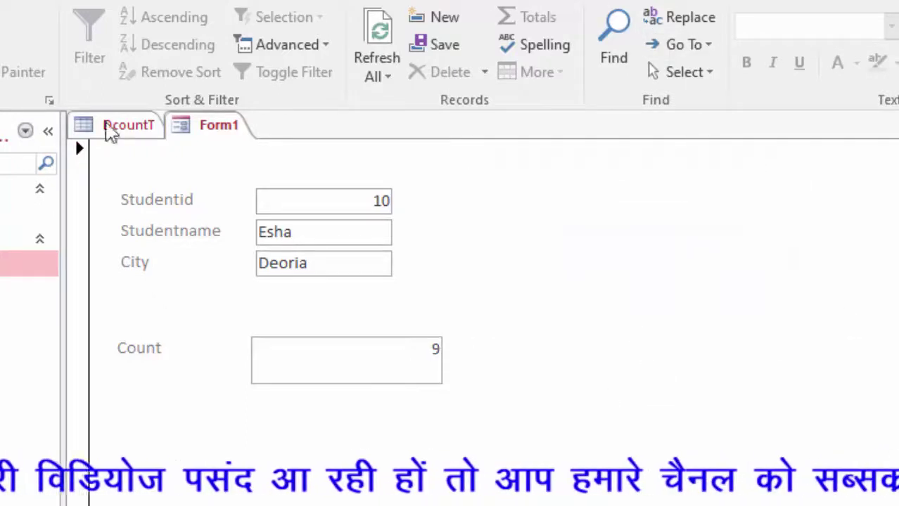
pyautogui.rightClick(211, 128)
pyautogui.click(259, 167)
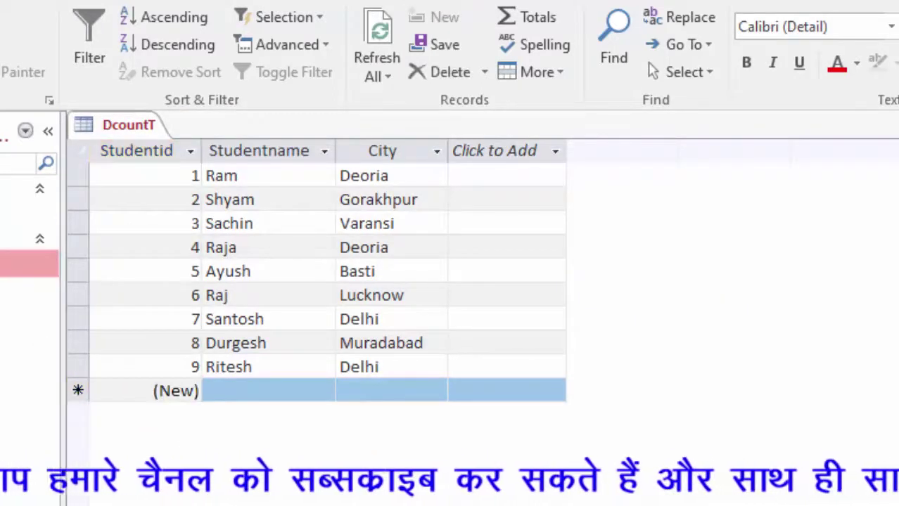
# Check the count in Dfrm, then reopen Form1 and confirm its Count box shows 10.
pyautogui.click(608, 344)
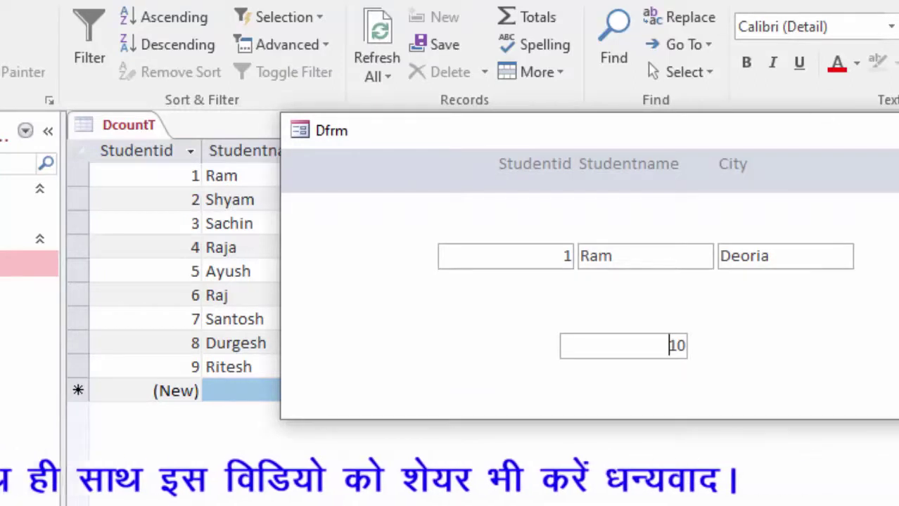
pyautogui.hotkey('ctrl', 'w')
pyautogui.doubleClick(28, 292)
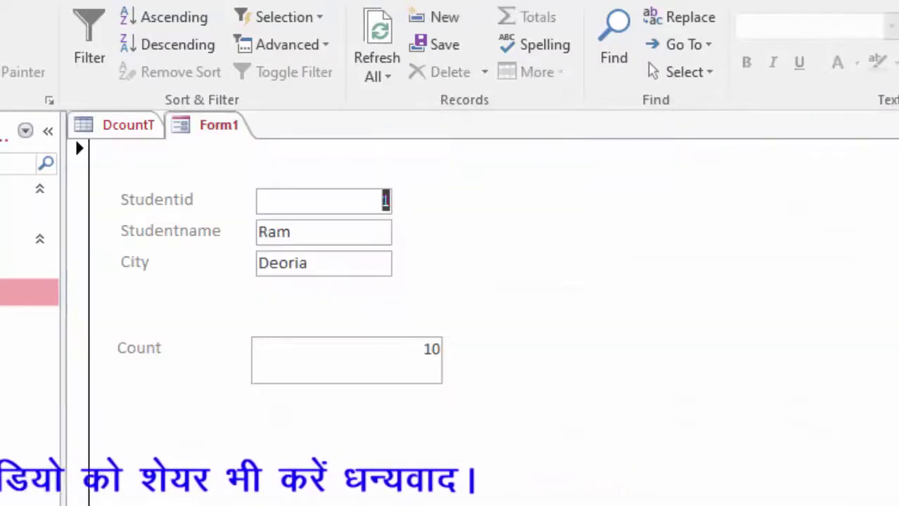
pyautogui.click(336, 366)
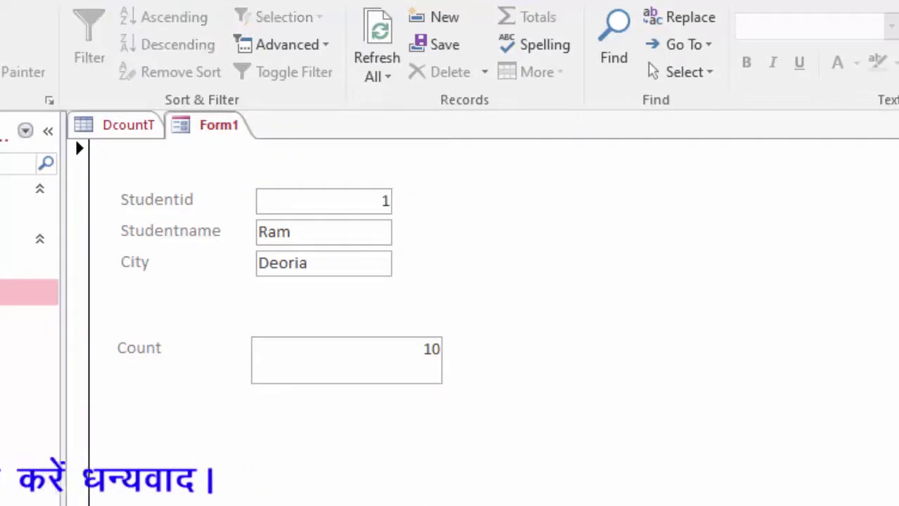